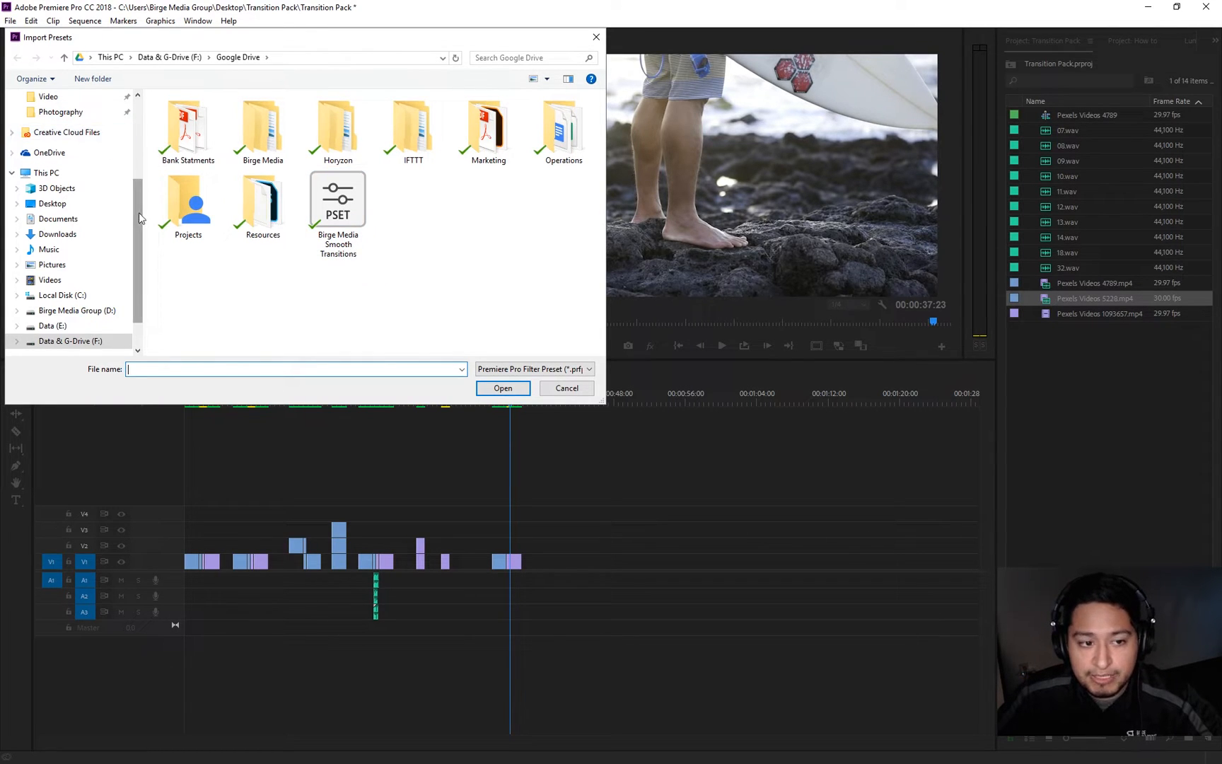
Step: Cancel the preset import and review the example transitions from the sequence start through the stacked clips at about 17 seconds
click(566, 388)
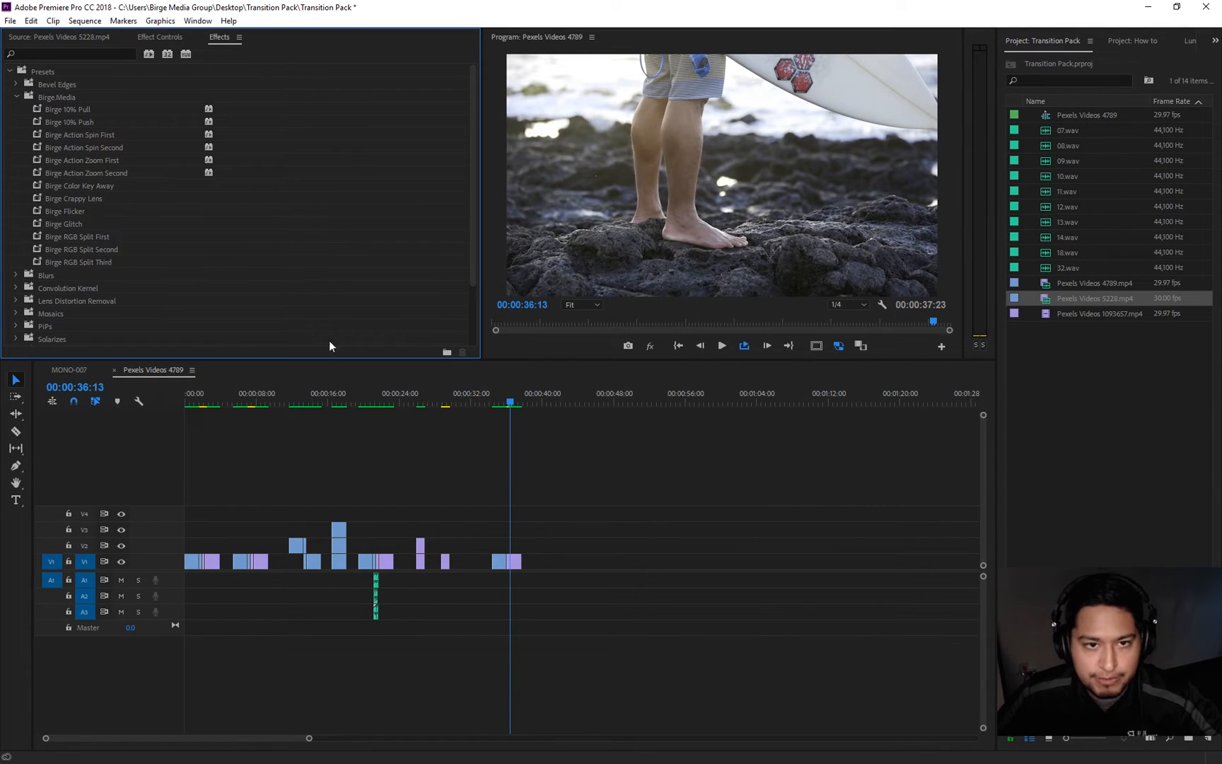
click(231, 413)
key(Home)
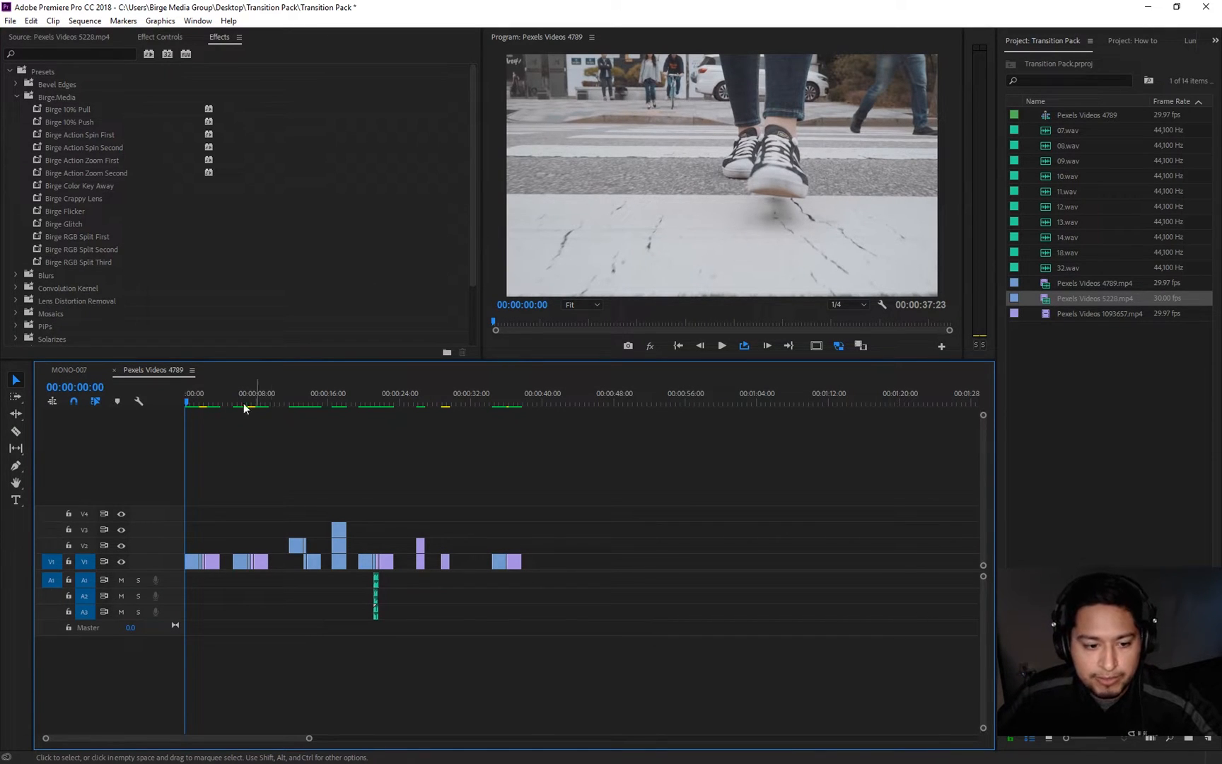
drag(197, 399, 249, 417)
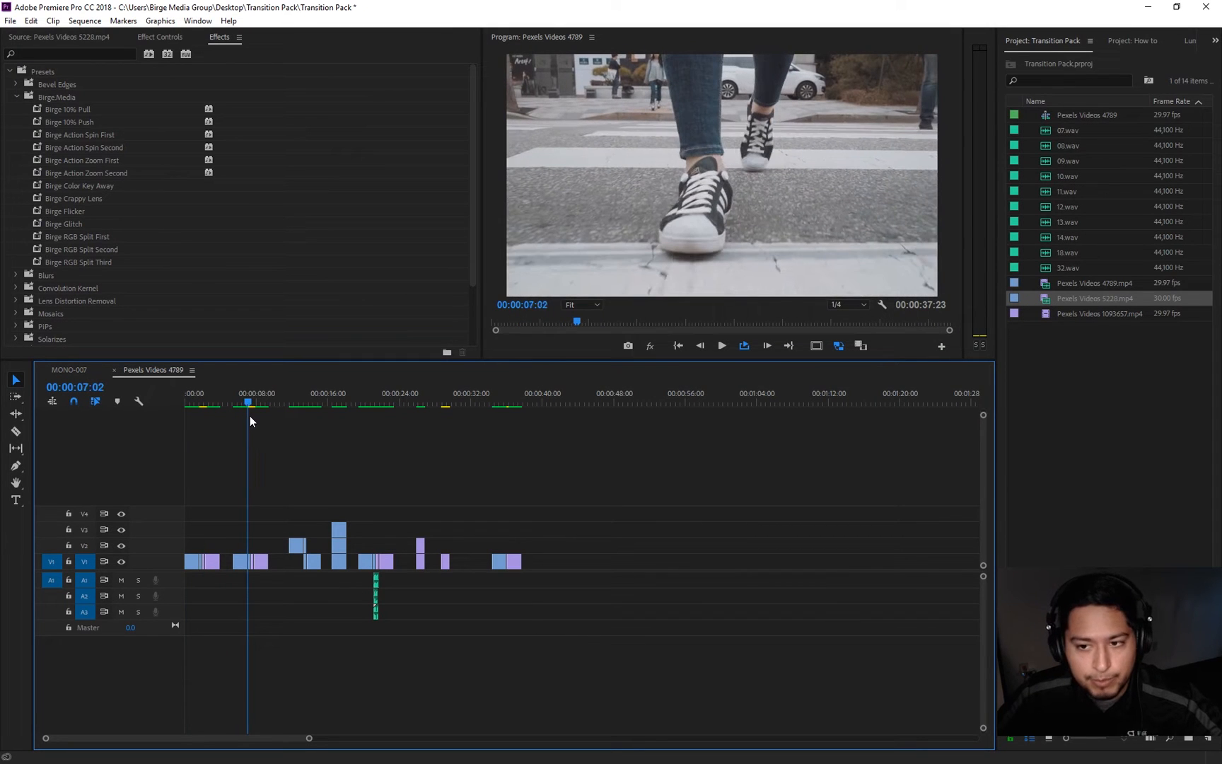
drag(248, 405, 302, 407)
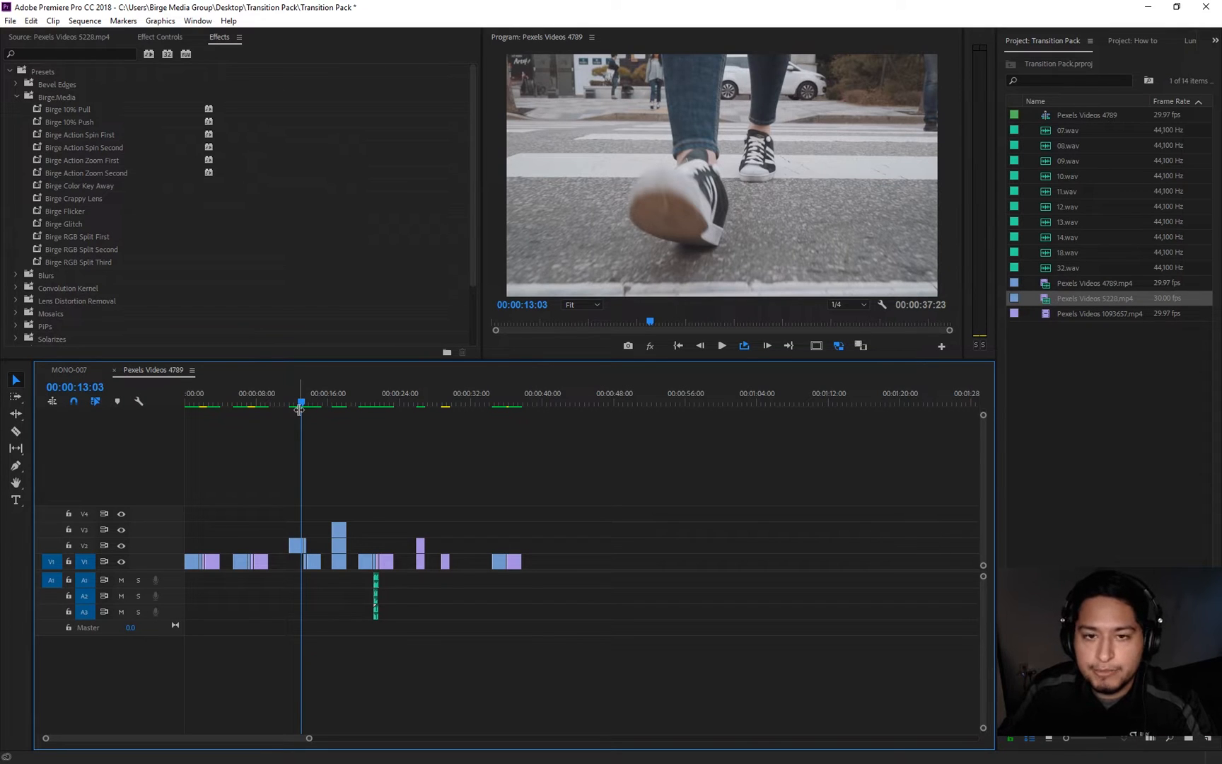
click(336, 403)
drag(338, 402, 342, 404)
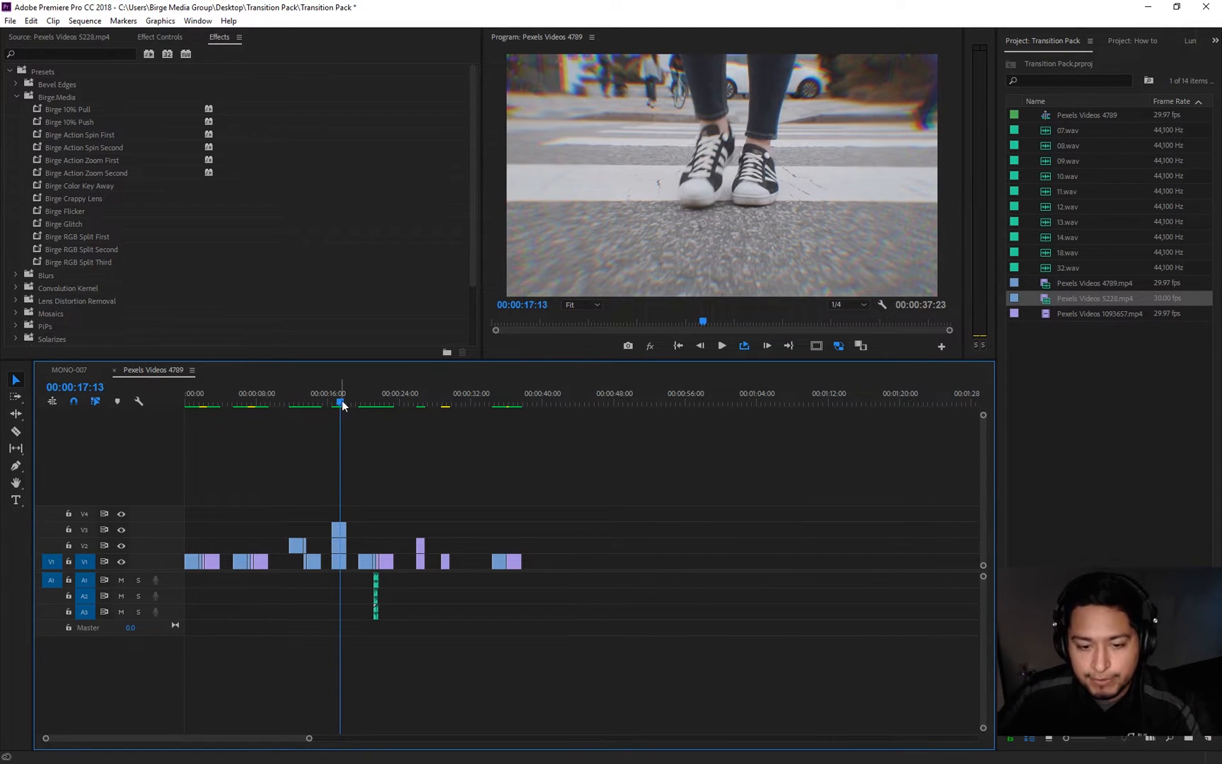
mouse_move(343, 570)
mouse_down()
mouse_move(358, 571)
mouse_move(339, 571)
mouse_up()
drag(360, 491, 328, 572)
drag(321, 497, 351, 559)
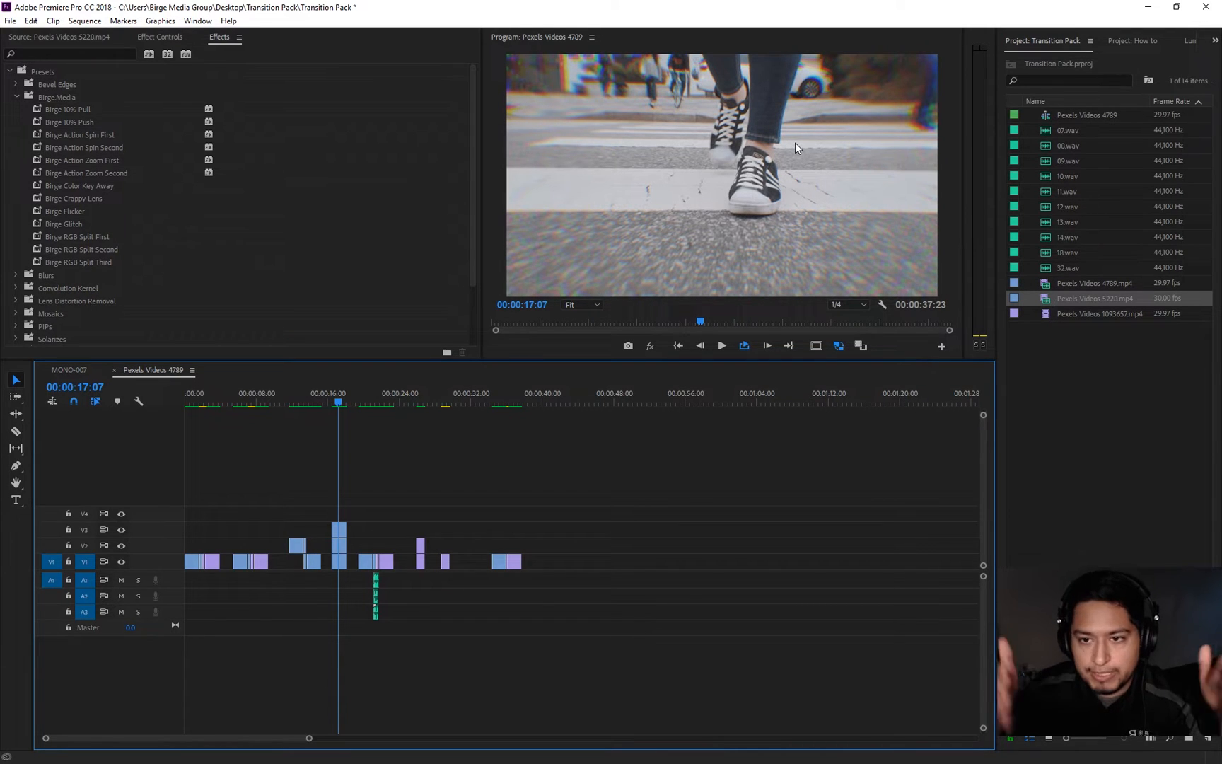
Step: Delete the upper clip on track V2 above the purple clip at about 26 seconds
drag(355, 400, 423, 406)
drag(411, 525, 455, 552)
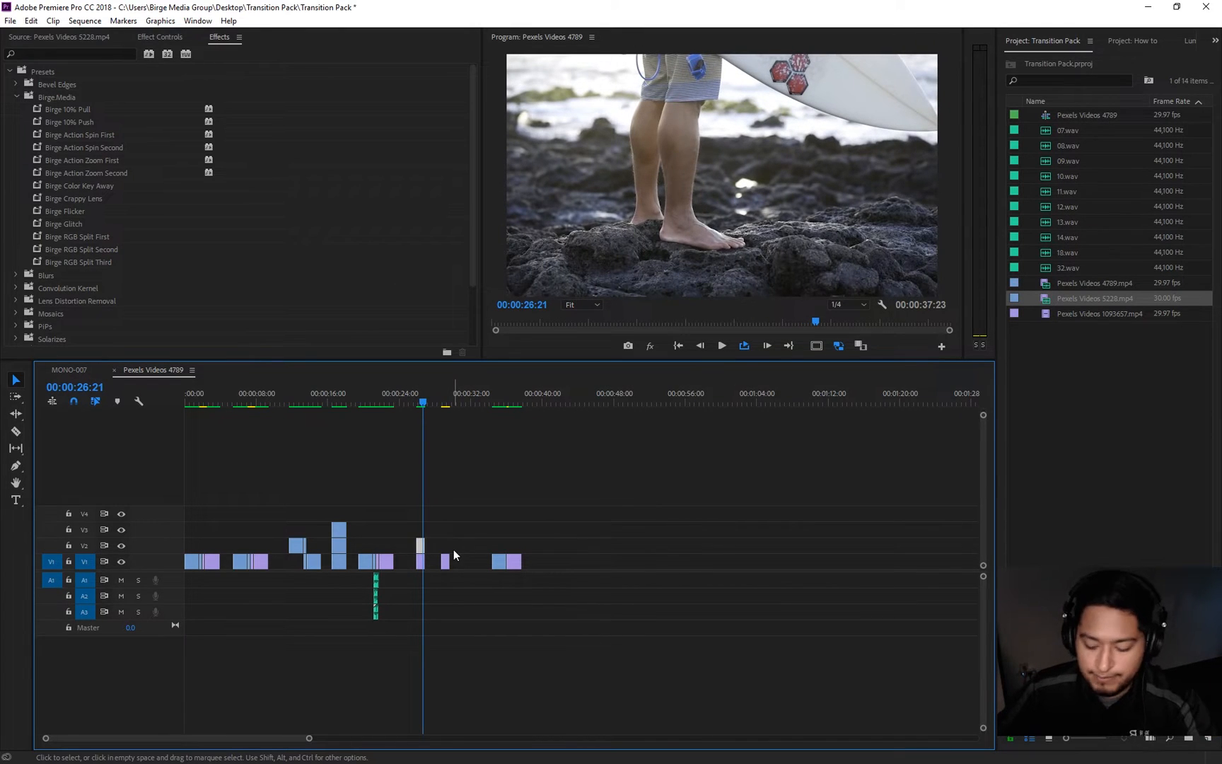
key(Delete)
Step: Preview the two short single-clip examples at about 26 and 29 seconds
mouse_move(468, 402)
mouse_down()
mouse_move(496, 401)
mouse_move(445, 407)
mouse_up()
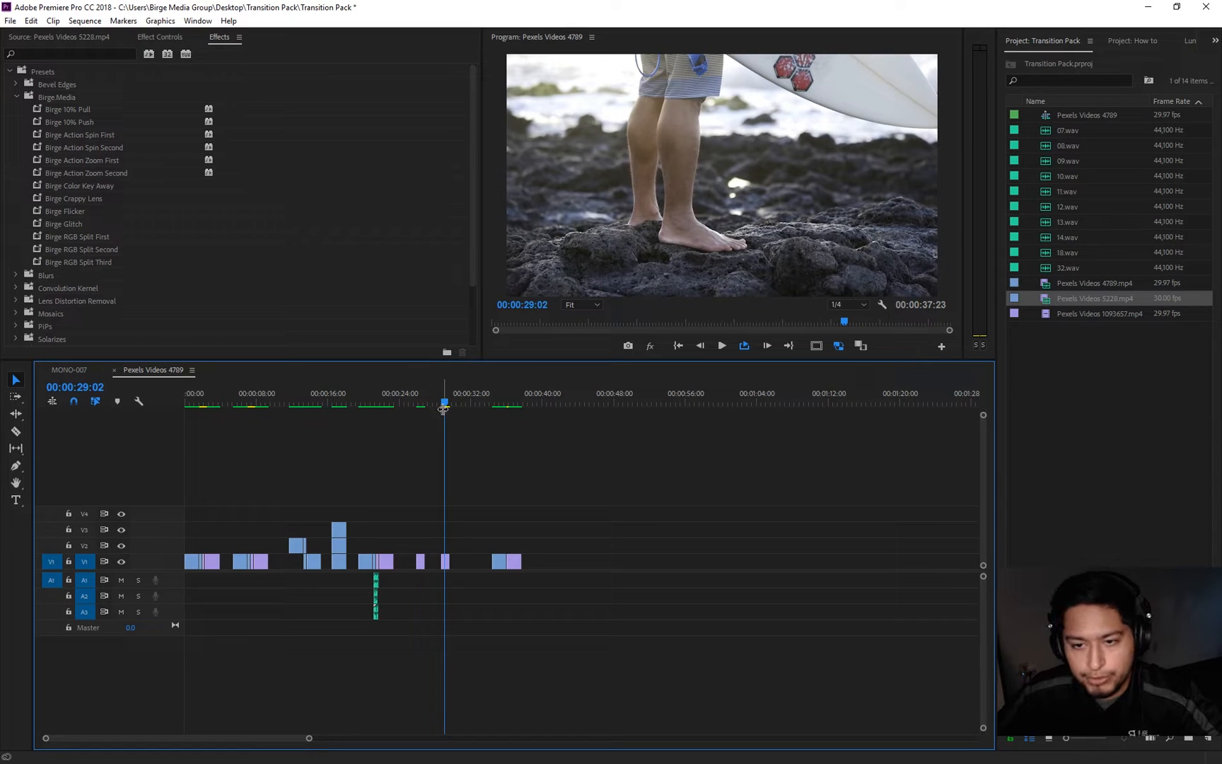
click(418, 402)
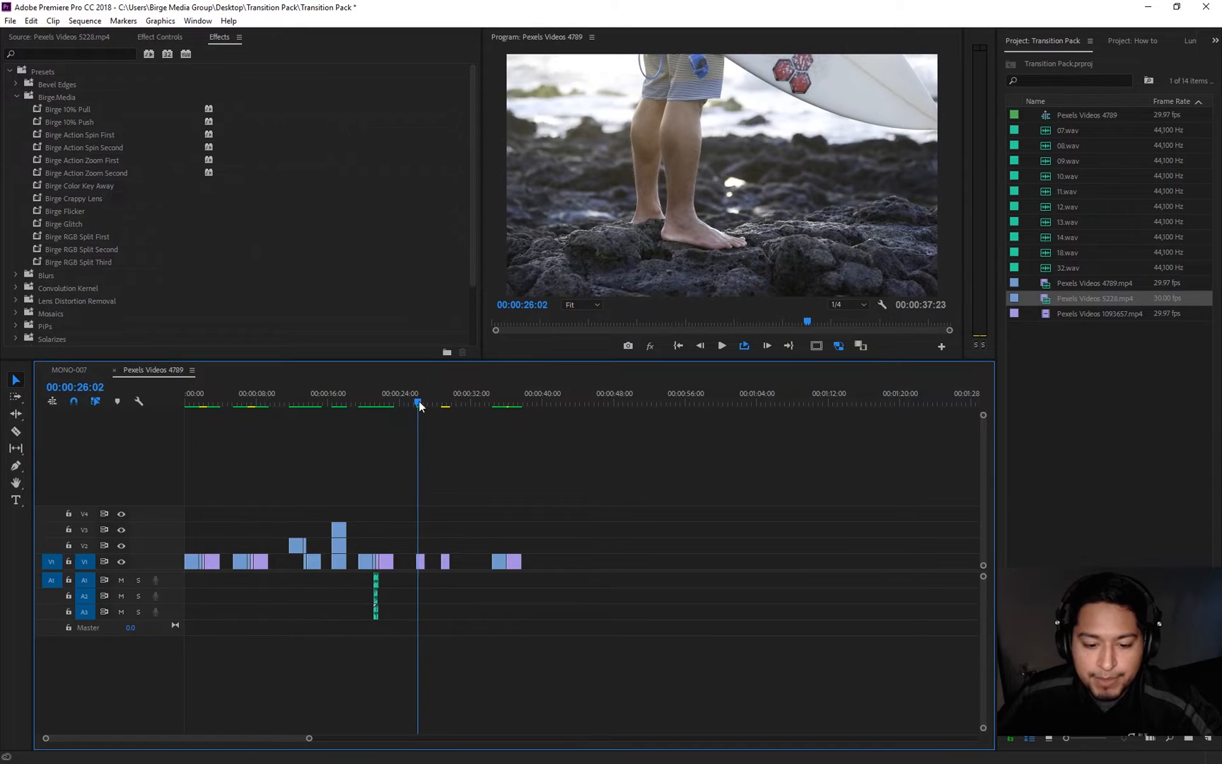
drag(418, 402, 419, 407)
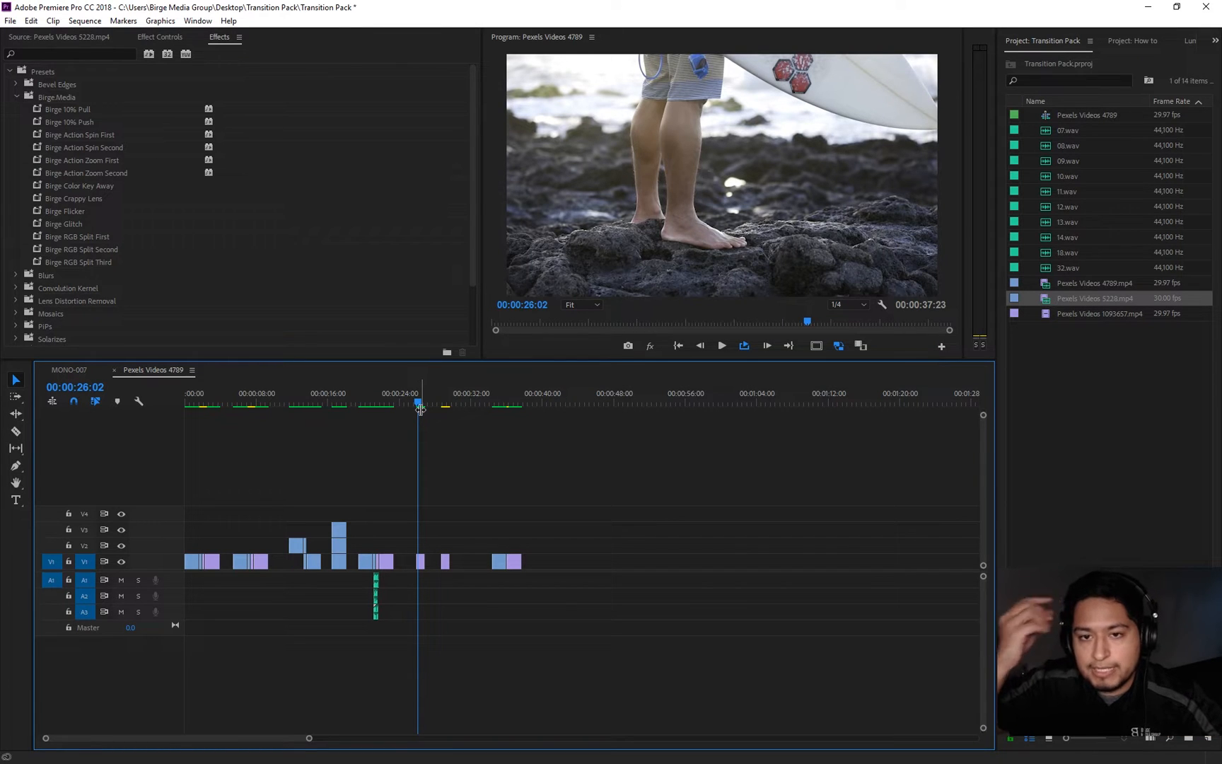
drag(421, 404, 448, 415)
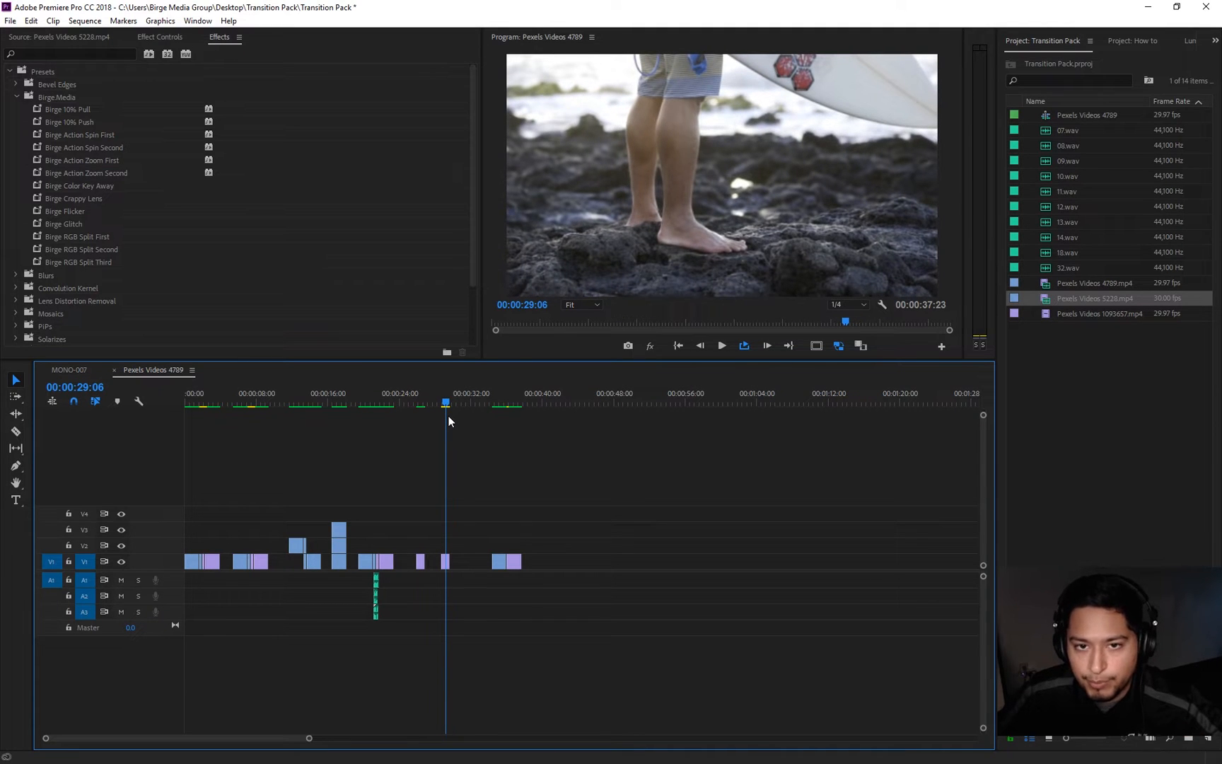
key(space)
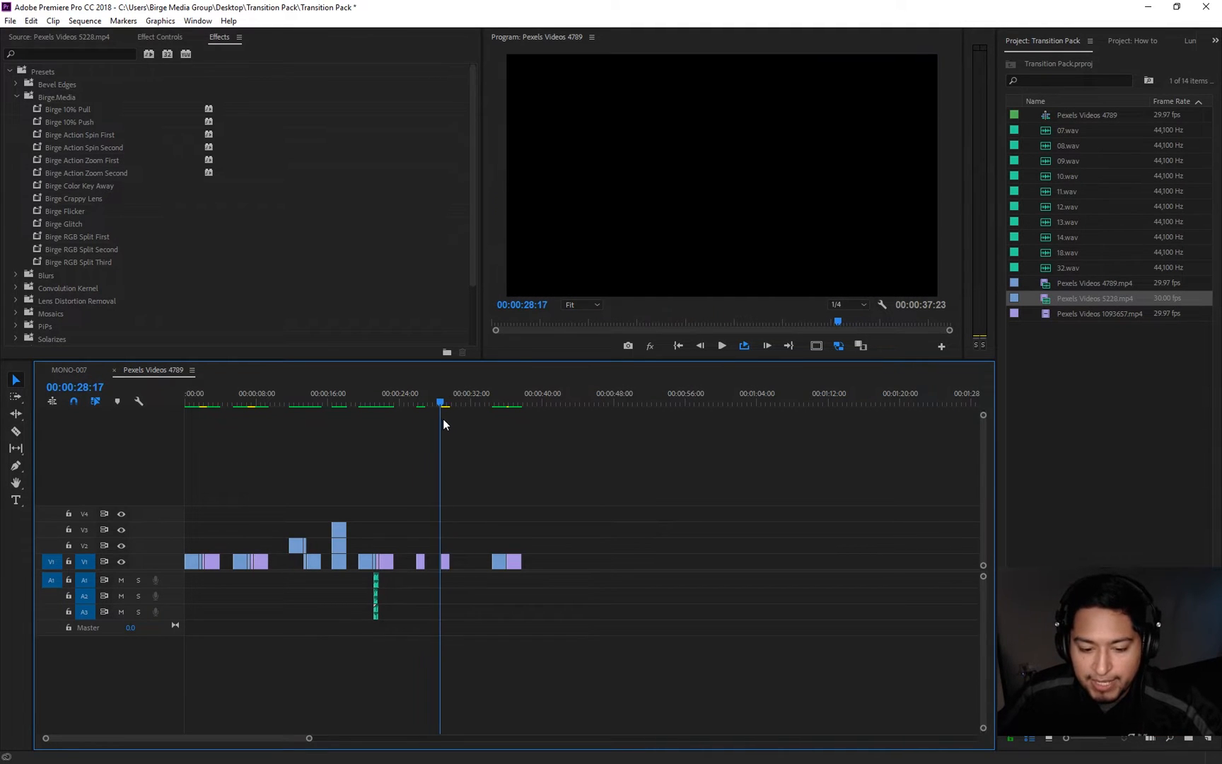
click(455, 403)
drag(455, 403, 476, 408)
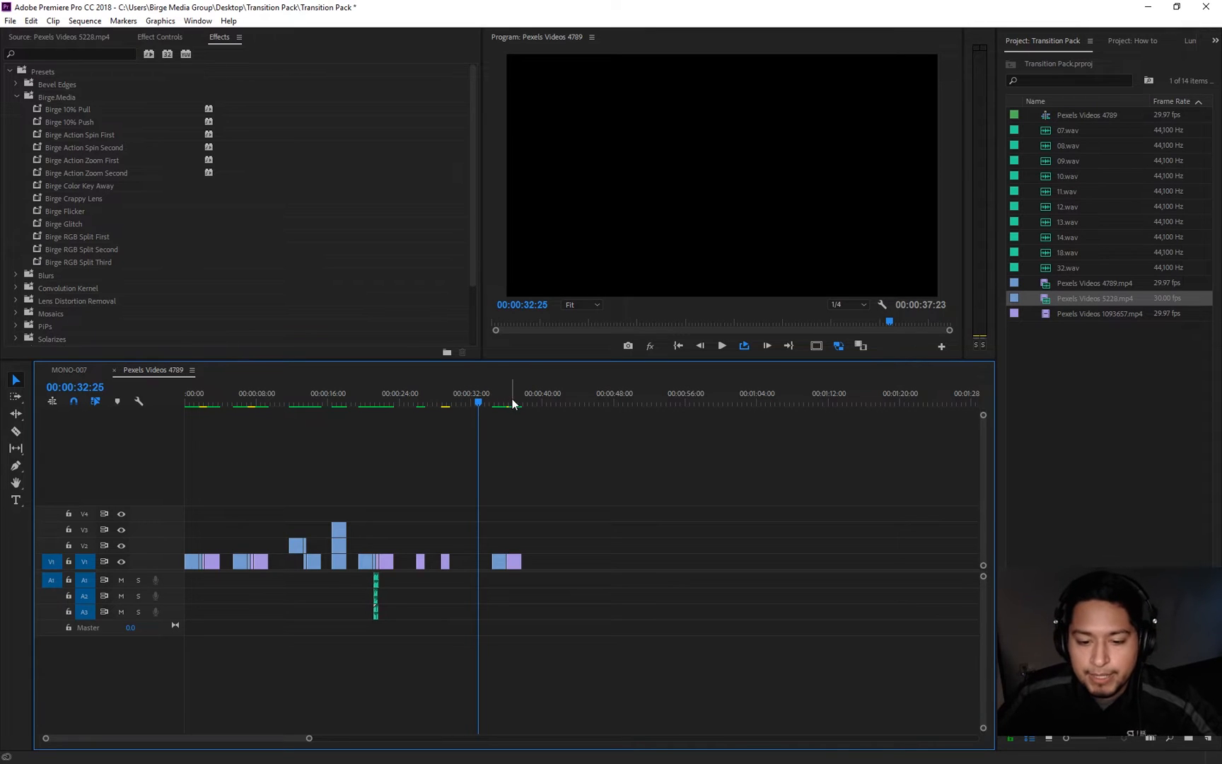
Step: Cut the first clip of the last pair 10 frames before their shared edit point, at 00:00:35:23
drag(310, 739, 258, 734)
drag(675, 396, 725, 426)
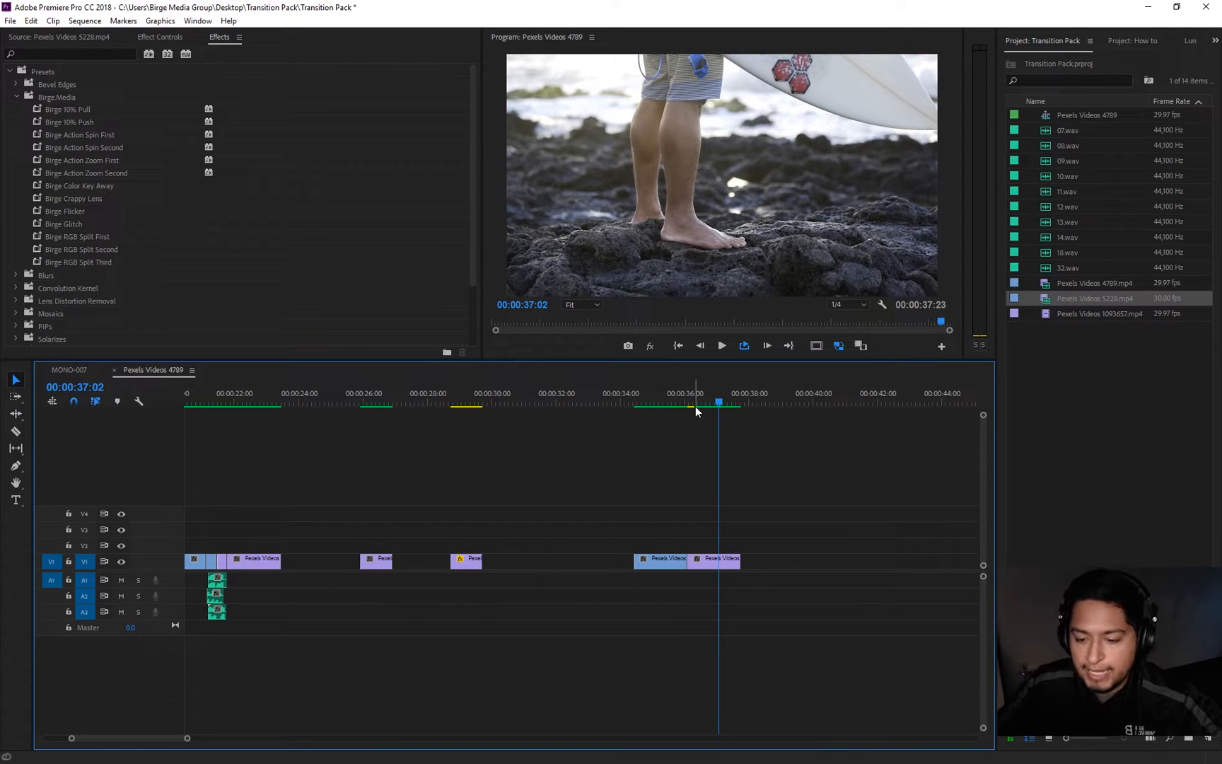
key(Up)
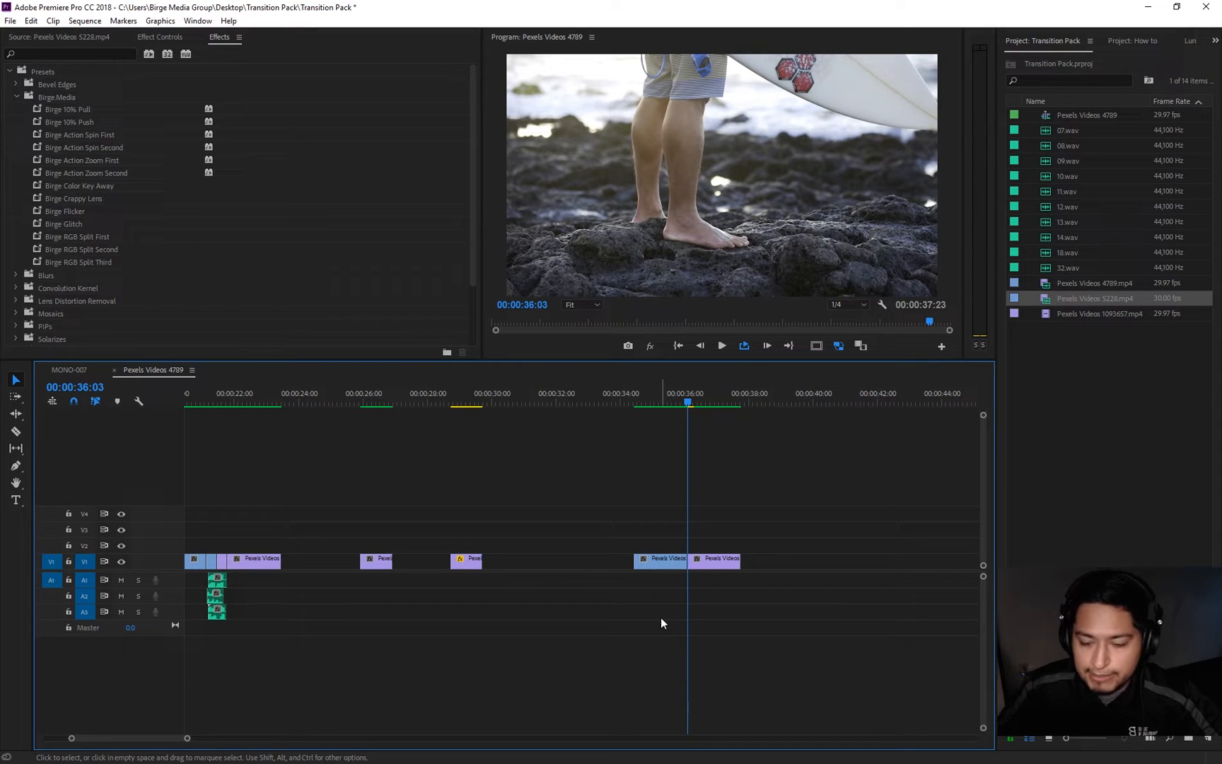
key(shift)
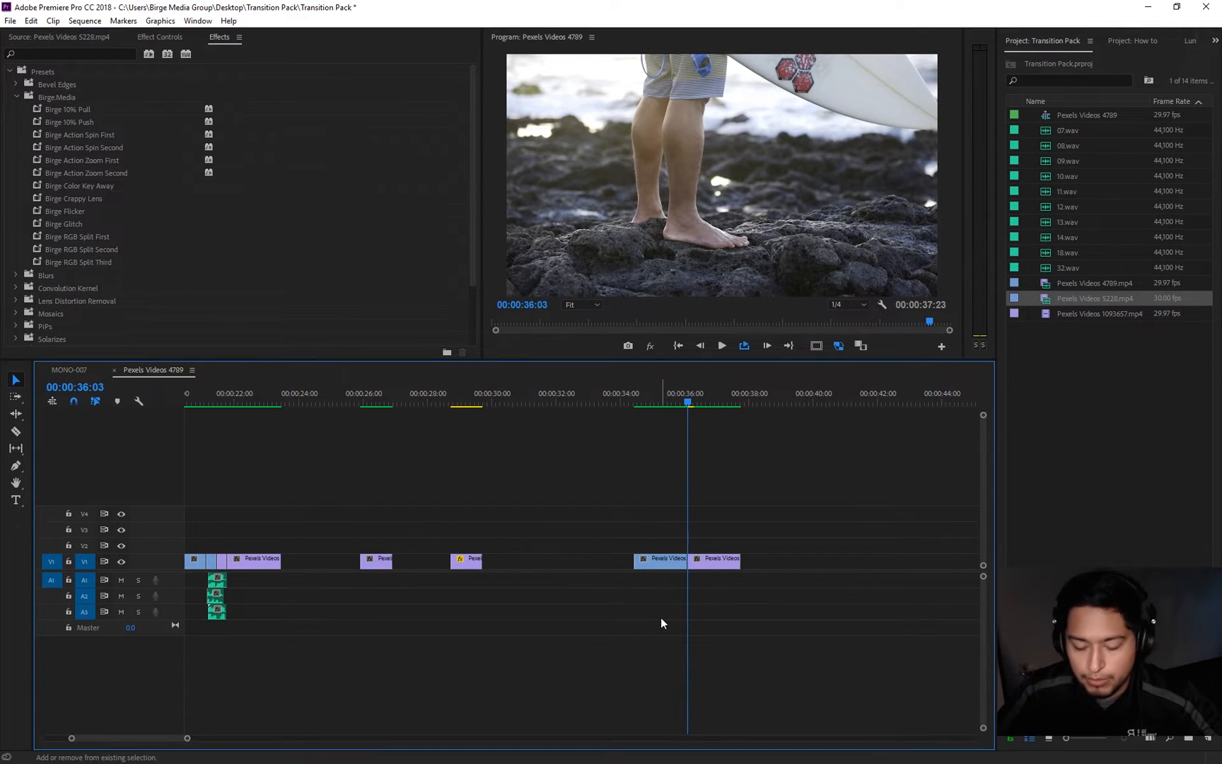
key(shift+Left)
key(shift+Left)
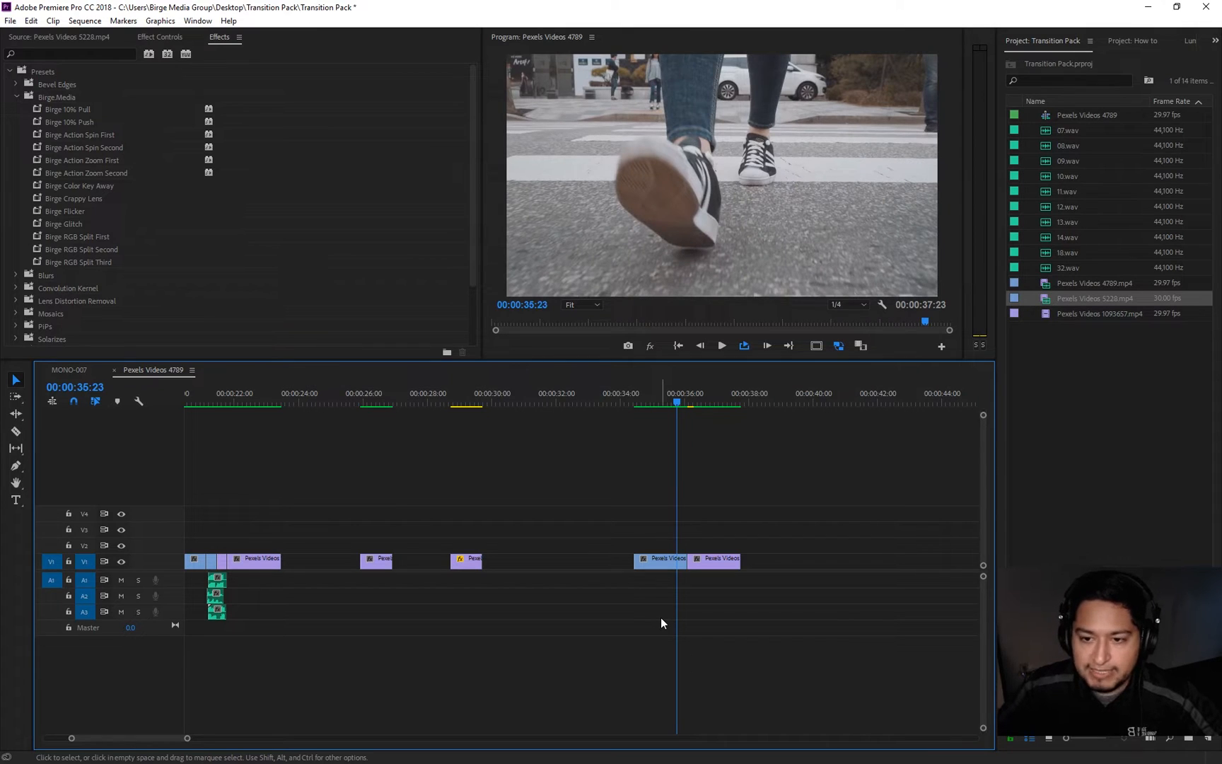
drag(628, 524, 677, 588)
key(ctrl+k)
Step: Cut the second clip of the last pair 10 frames after the edit point, at 00:00:36:13, and deselect the clips
key(Down)
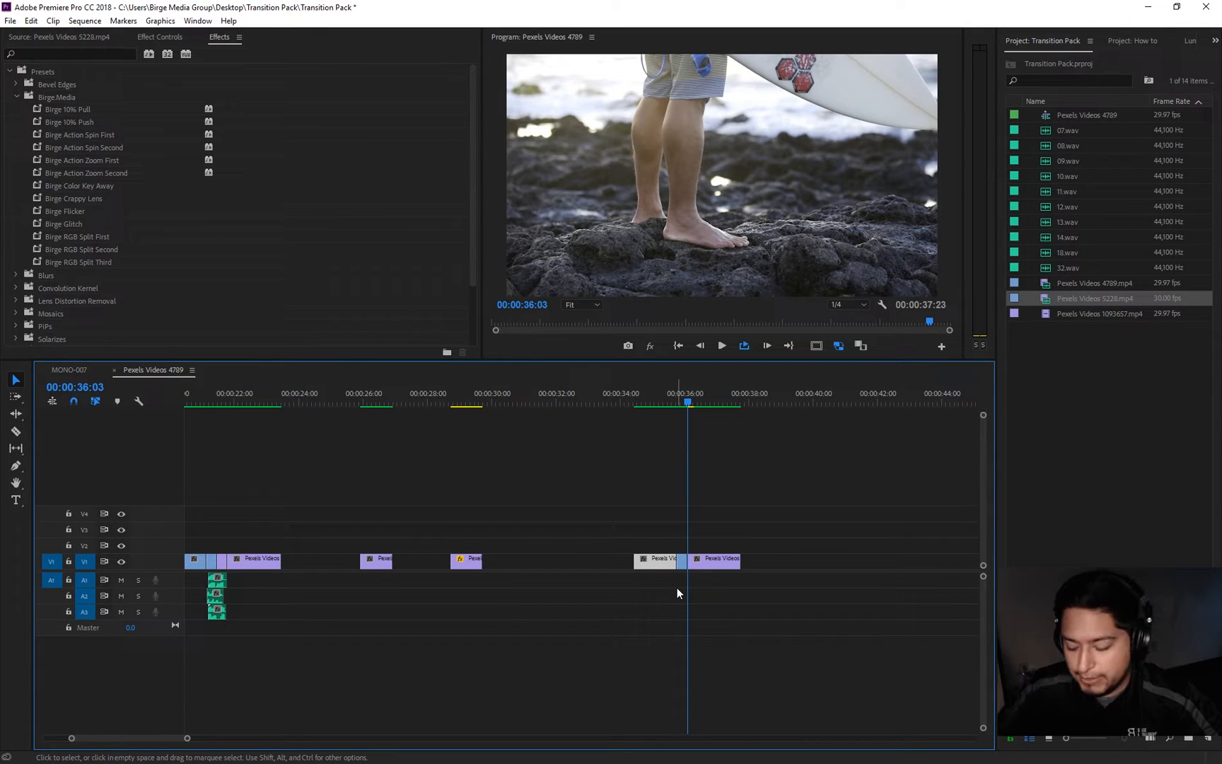
key(shift+Right)
key(shift+Right)
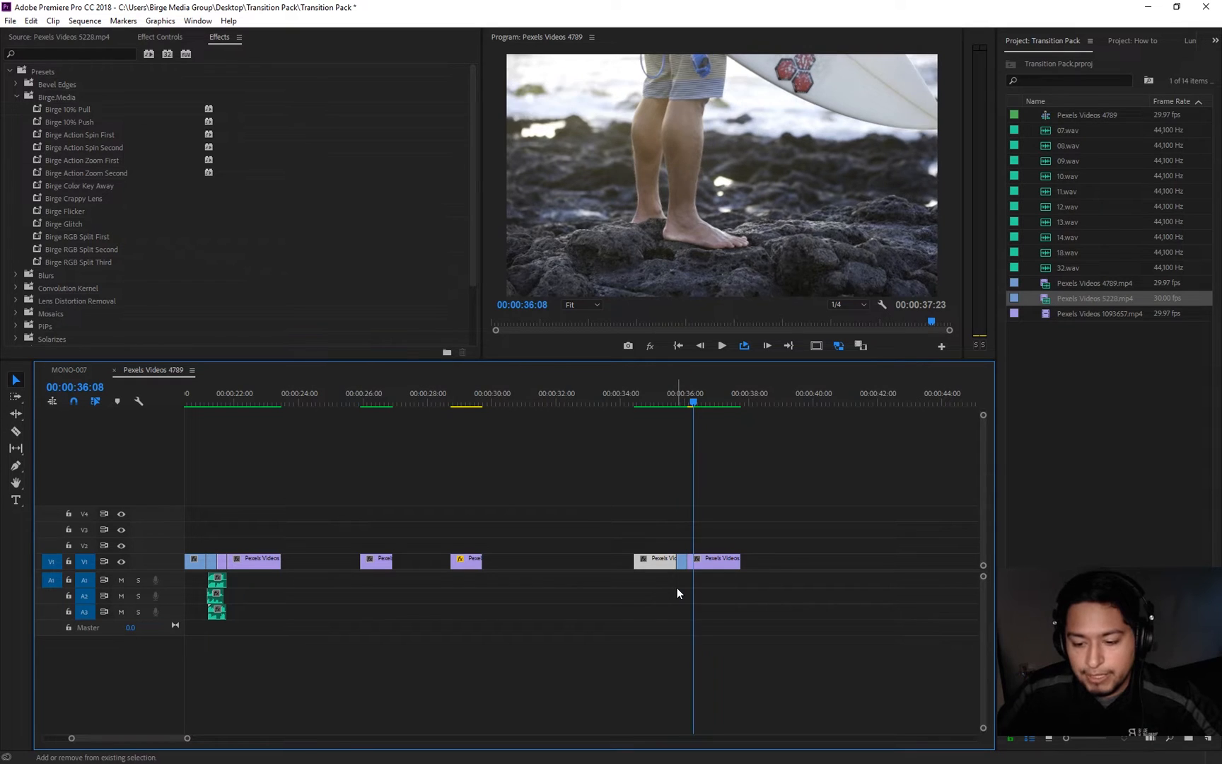
key(ctrl+k)
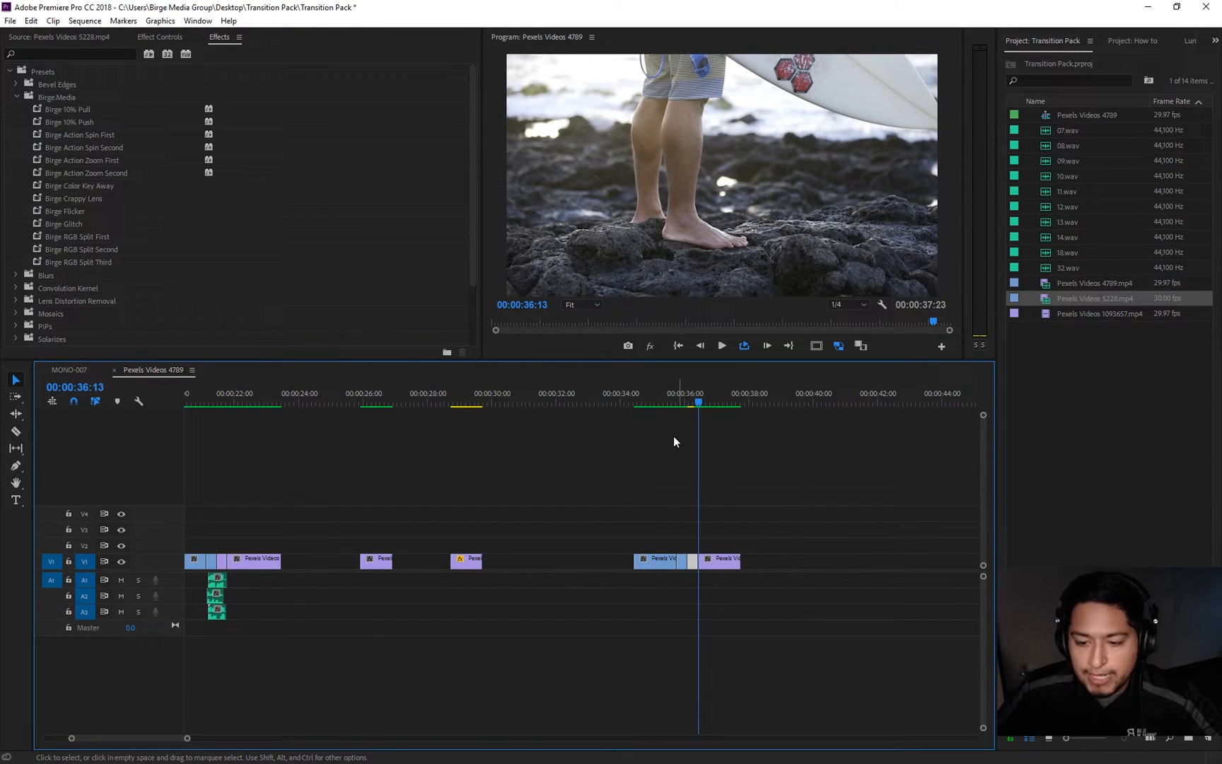
mouse_move(683, 402)
mouse_down()
mouse_move(706, 408)
mouse_move(682, 428)
mouse_up()
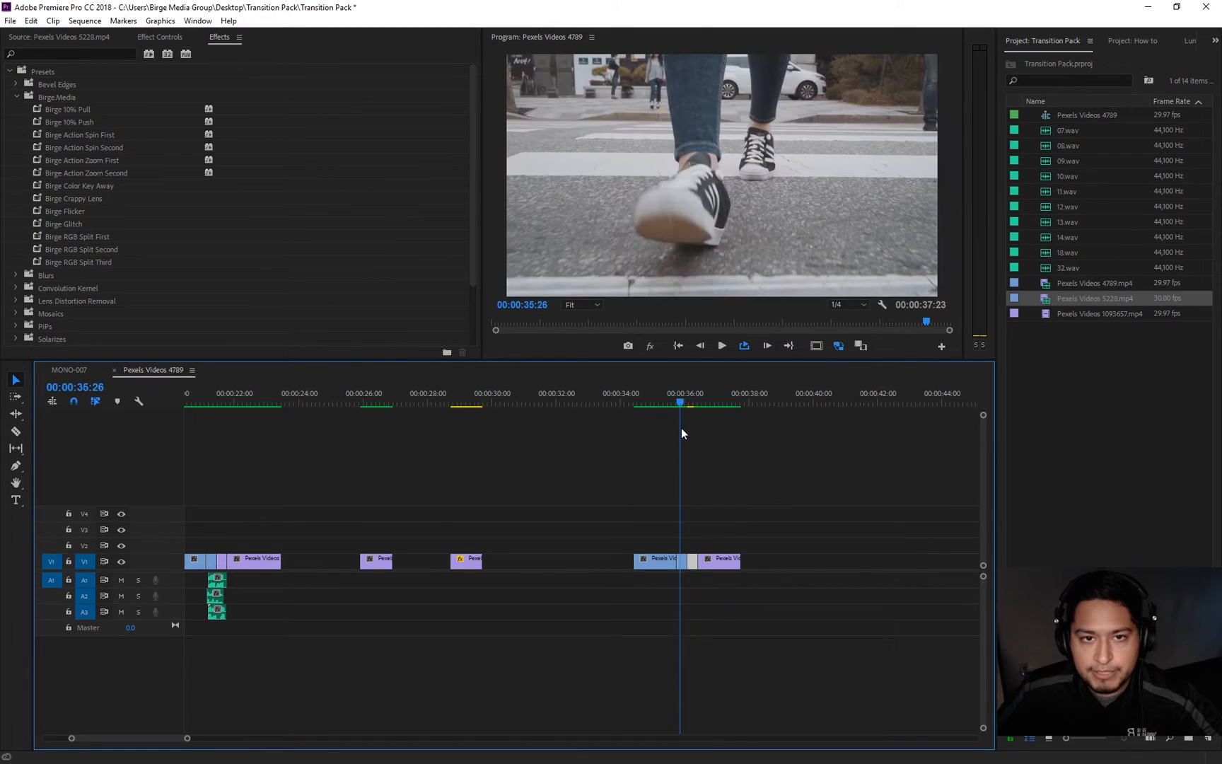
click(720, 485)
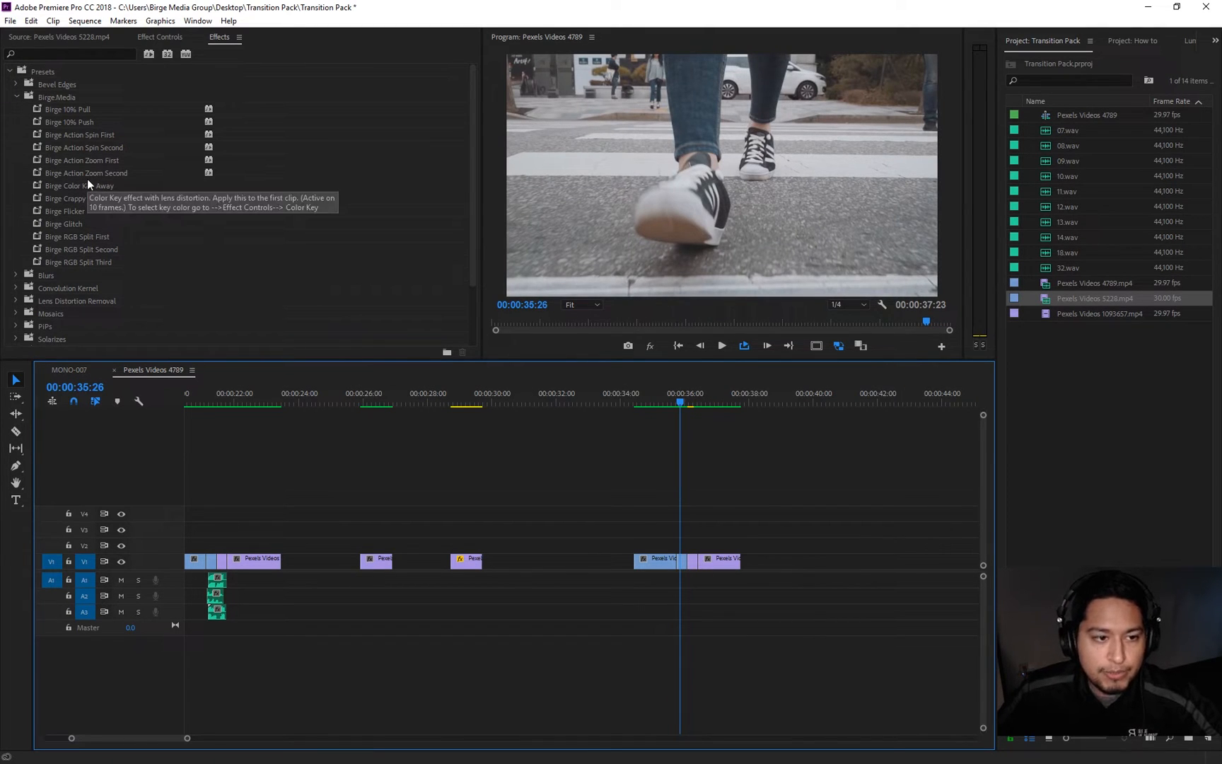
Step: Apply Birge Action Spin First to the 10-frame segment before the edit point and Birge Action Spin Second to the one after it
click(86, 133)
mouse_move(86, 133)
mouse_down()
mouse_move(513, 358)
mouse_move(571, 434)
mouse_move(96, 133)
mouse_up()
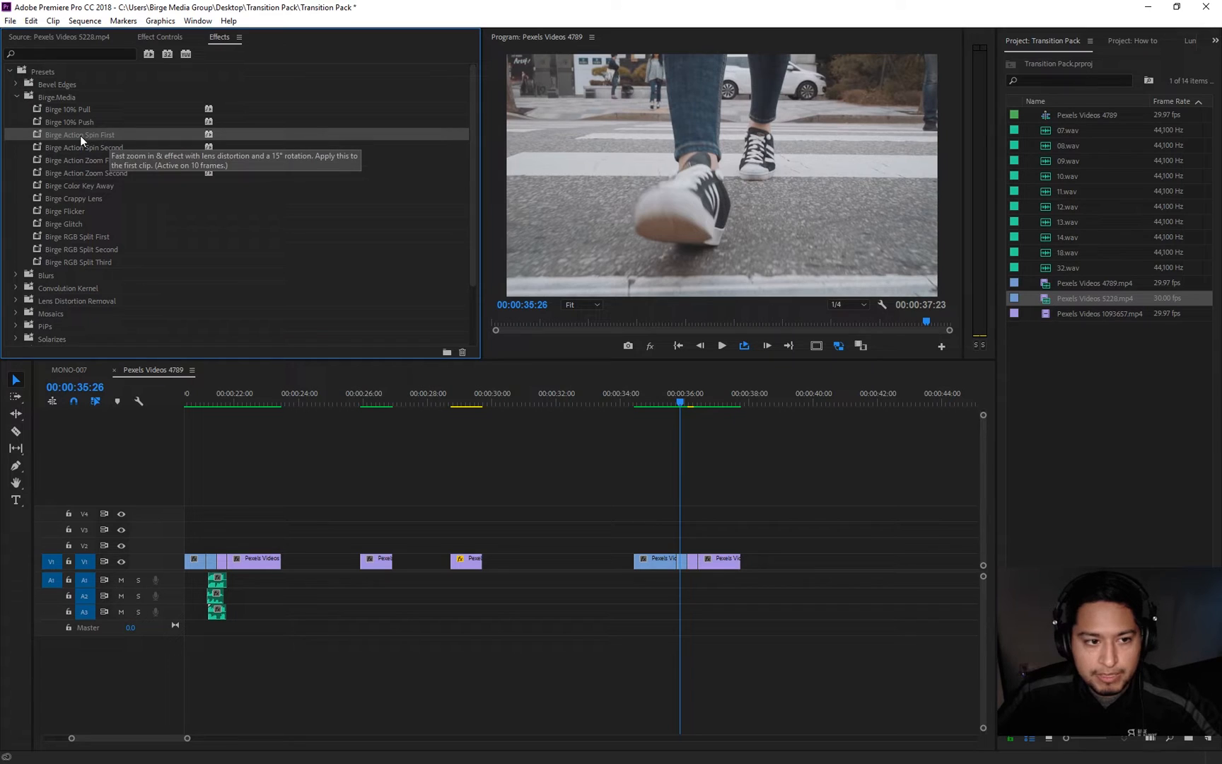
drag(93, 134, 681, 563)
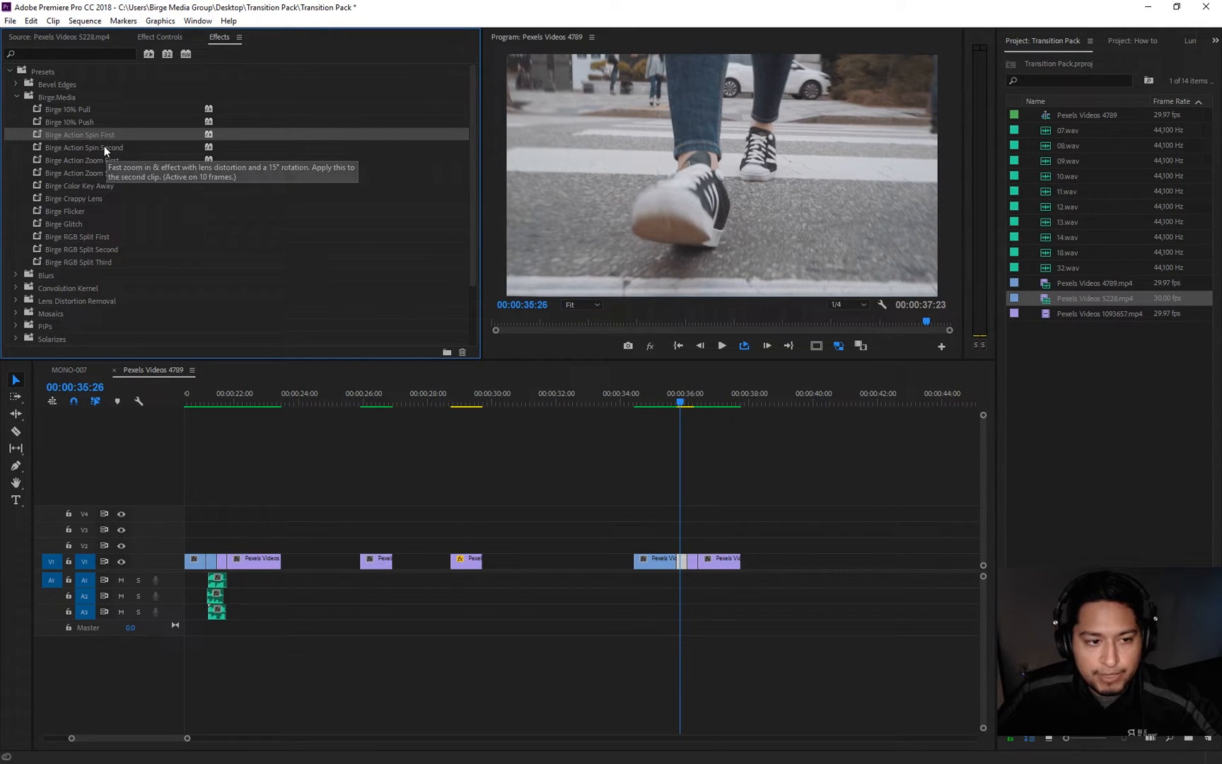
drag(117, 150, 693, 561)
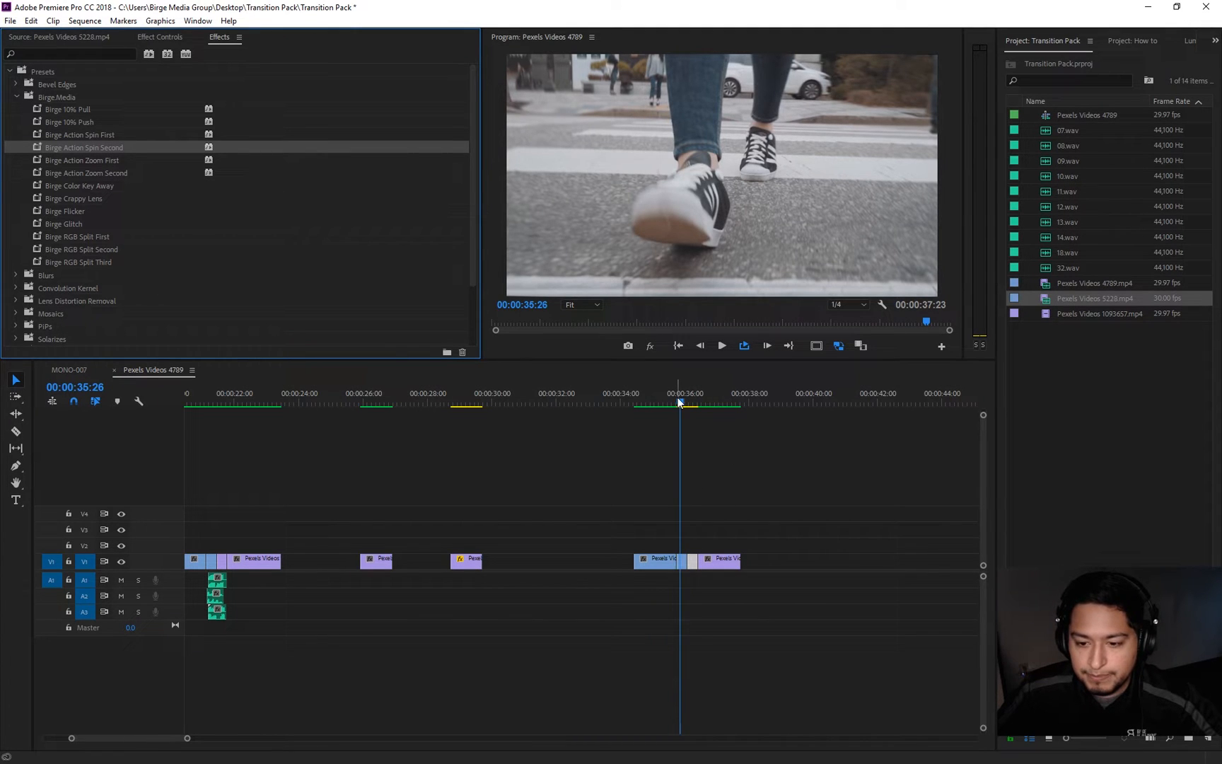
mouse_move(681, 402)
mouse_down()
mouse_move(660, 401)
mouse_move(699, 410)
mouse_move(678, 415)
mouse_up()
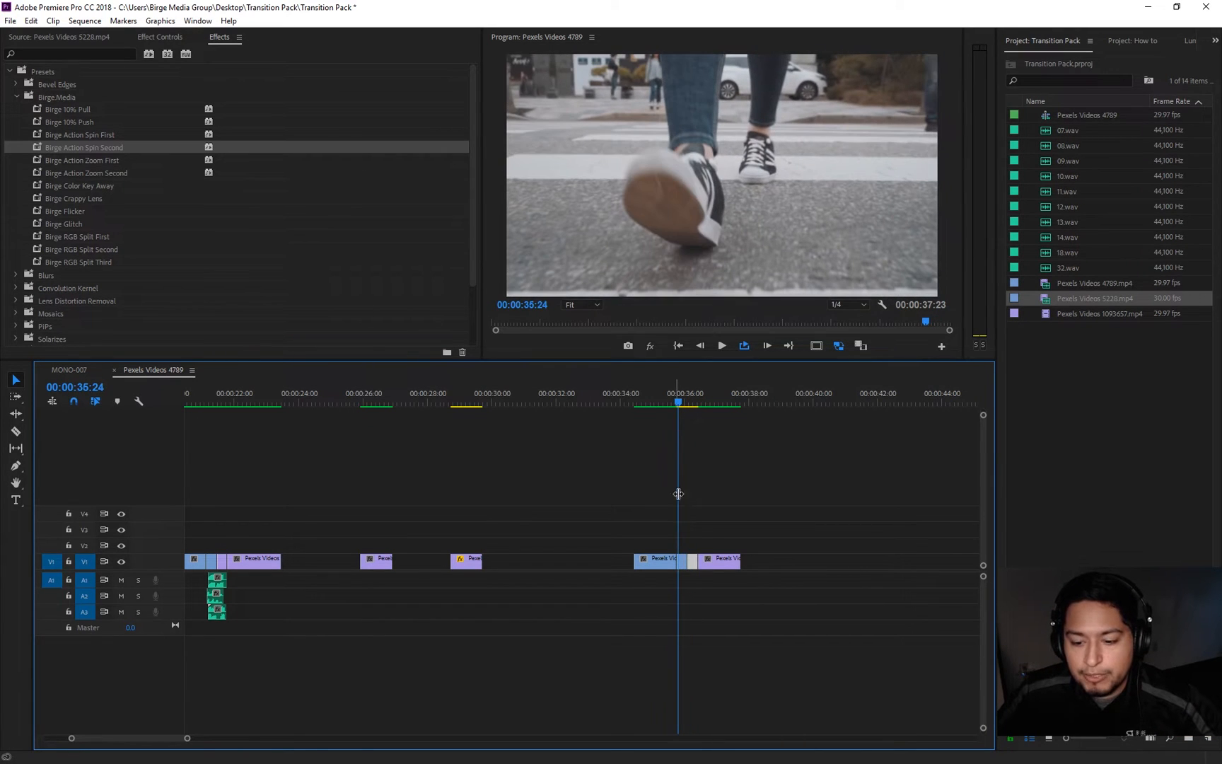
Step: Remove the Action Spin effects from the last group of clips and clear the selection
drag(640, 516, 764, 567)
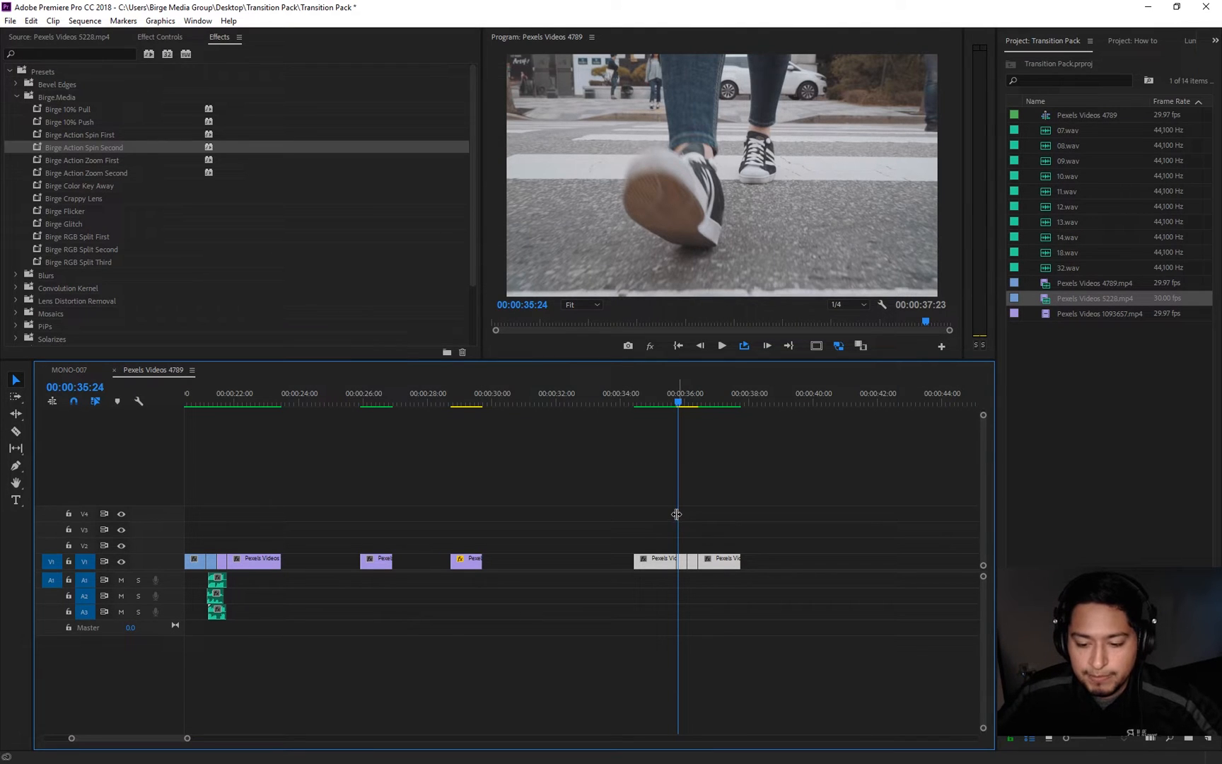
click(676, 403)
mouse_move(675, 407)
mouse_down()
mouse_move(705, 407)
mouse_move(671, 410)
mouse_move(690, 421)
mouse_move(676, 425)
mouse_move(701, 423)
mouse_move(672, 430)
mouse_up()
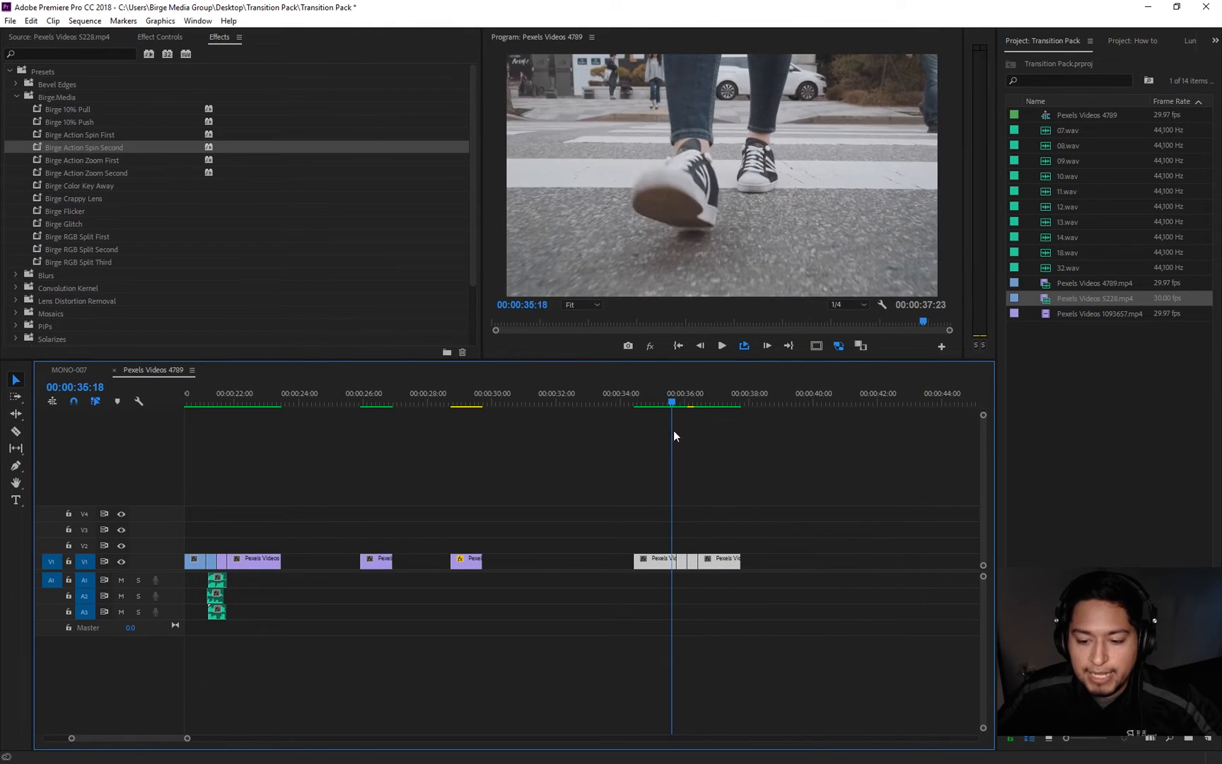
click(734, 486)
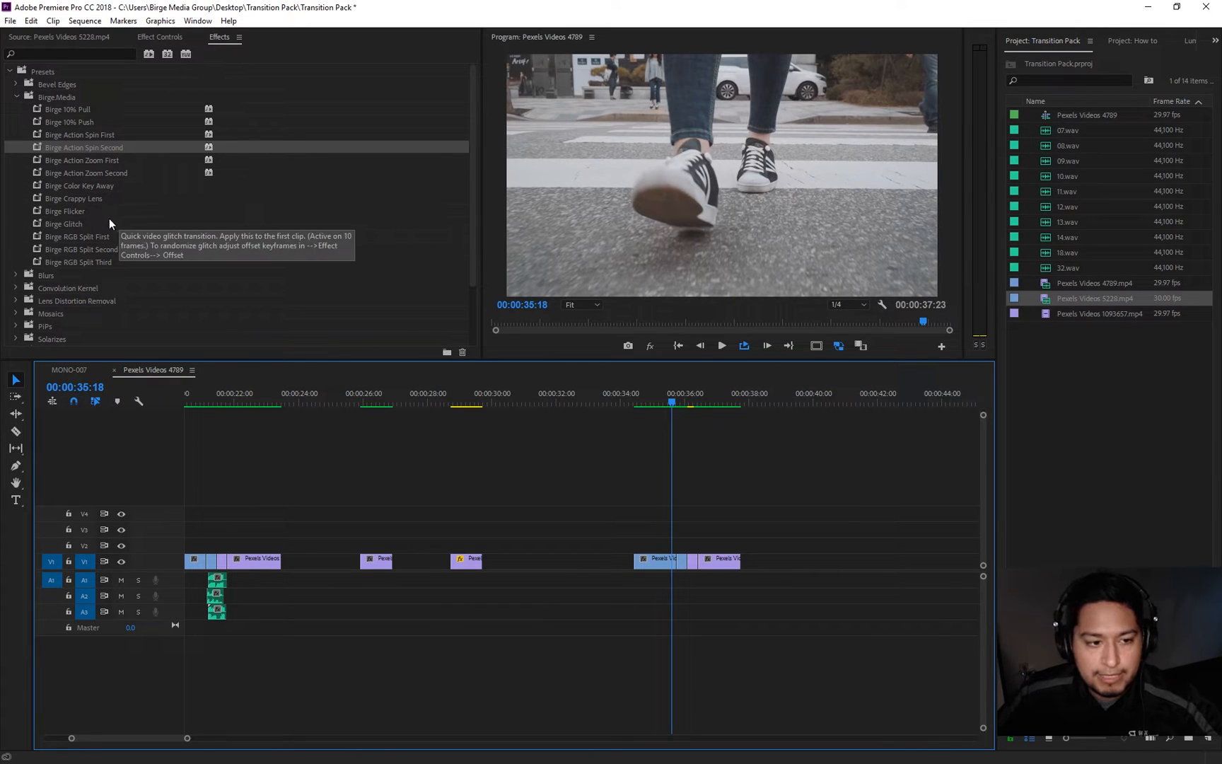
Step: Apply the Birge Glitch preset to the 10-frame segment before the edit point and preview it up to 00:00:35:28
click(68, 226)
drag(62, 223, 683, 561)
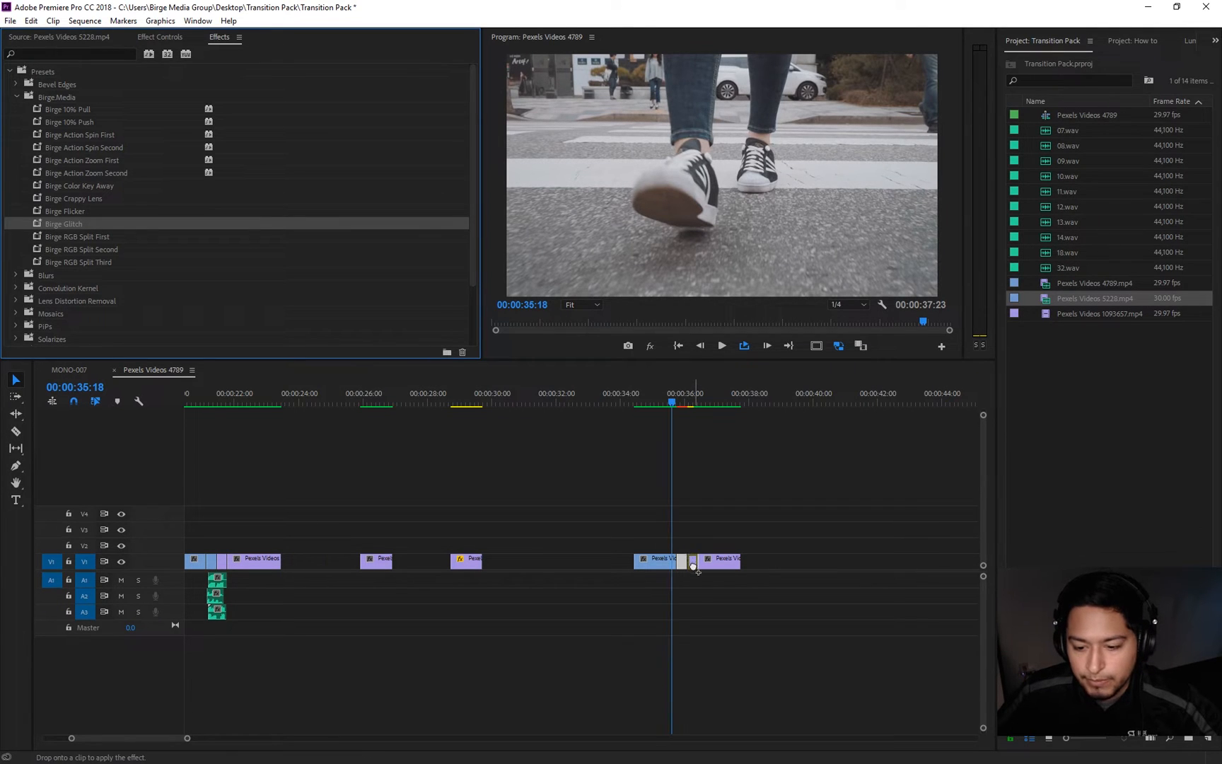
click(677, 402)
mouse_move(677, 403)
mouse_down()
mouse_move(708, 405)
mouse_move(683, 410)
mouse_up()
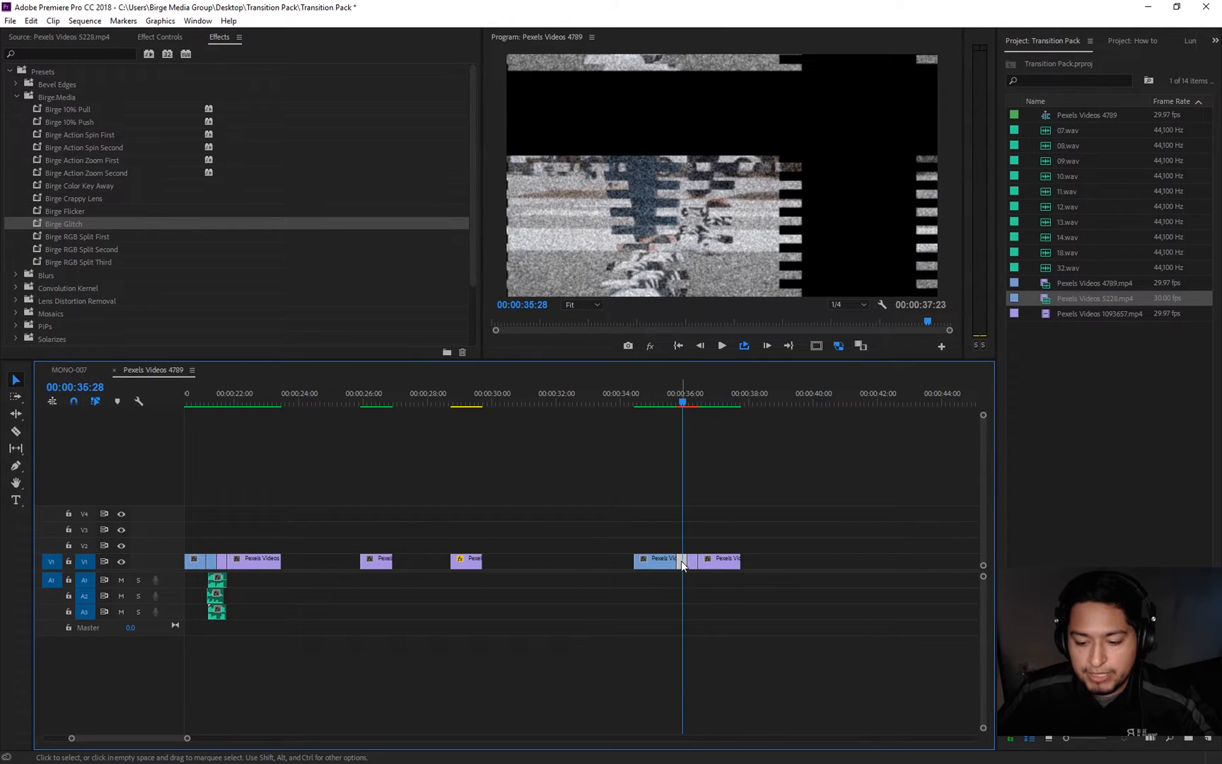
Step: Keyframe the glitch segment's Offset Blend With Original at 100% at 00:00:35:28, and move the playhead to 00:00:36:00
click(681, 560)
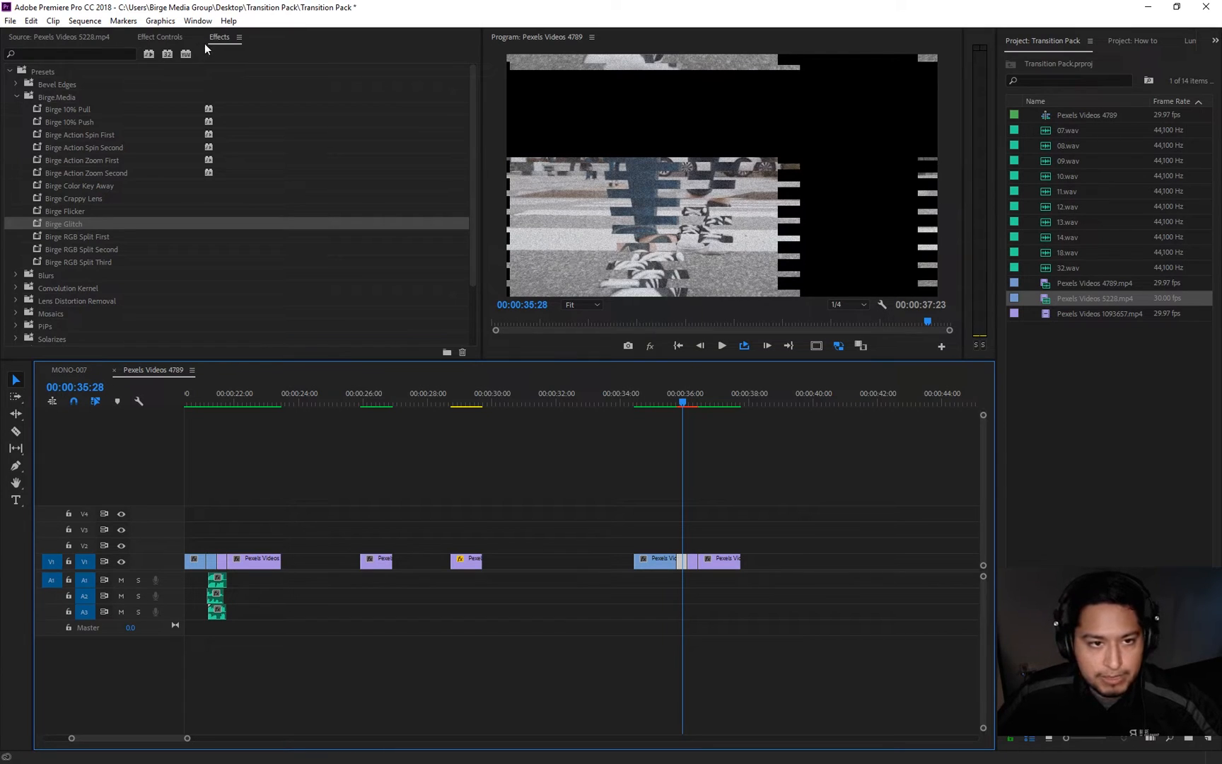
click(158, 38)
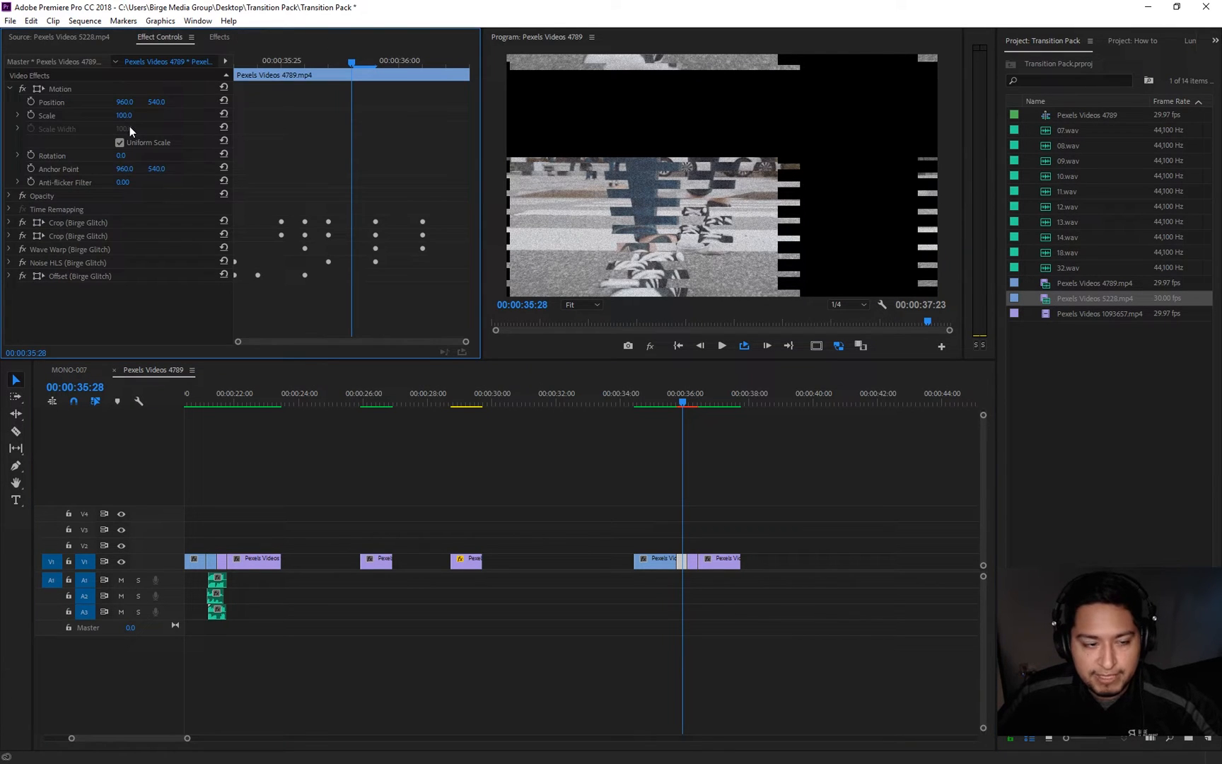
click(10, 276)
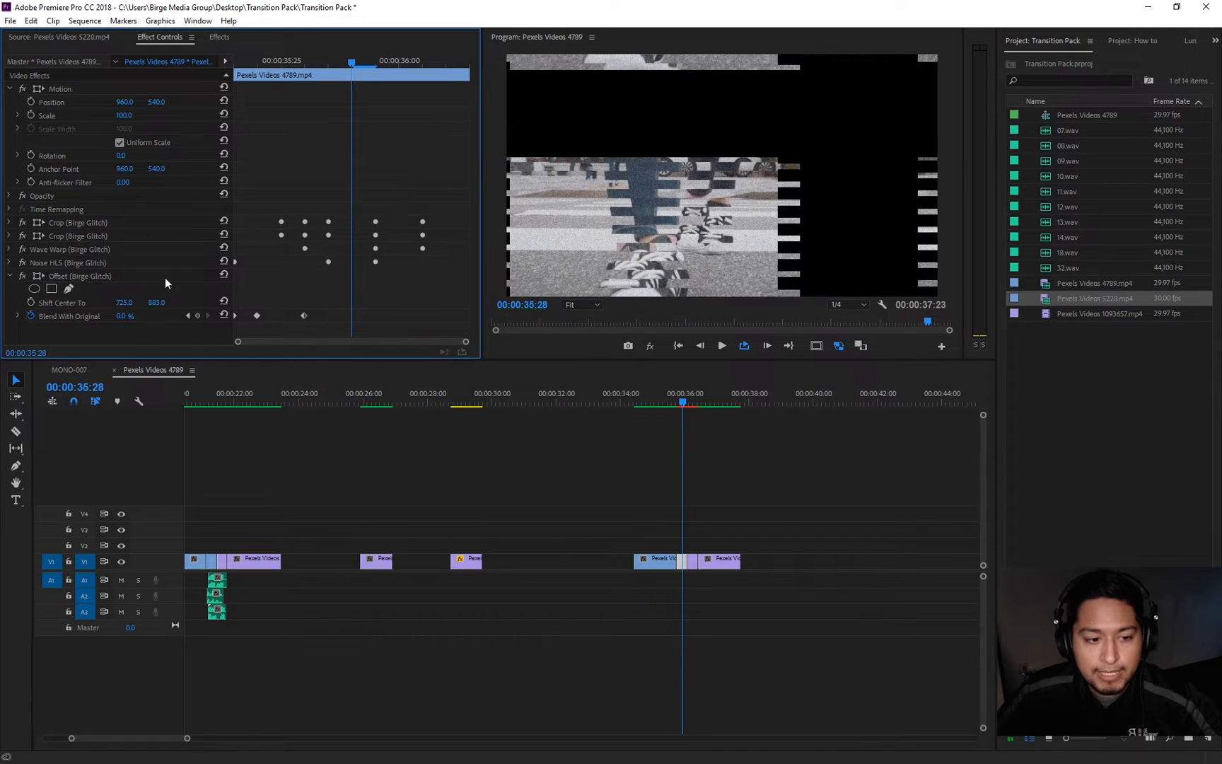
drag(118, 318, 226, 315)
drag(350, 60, 406, 73)
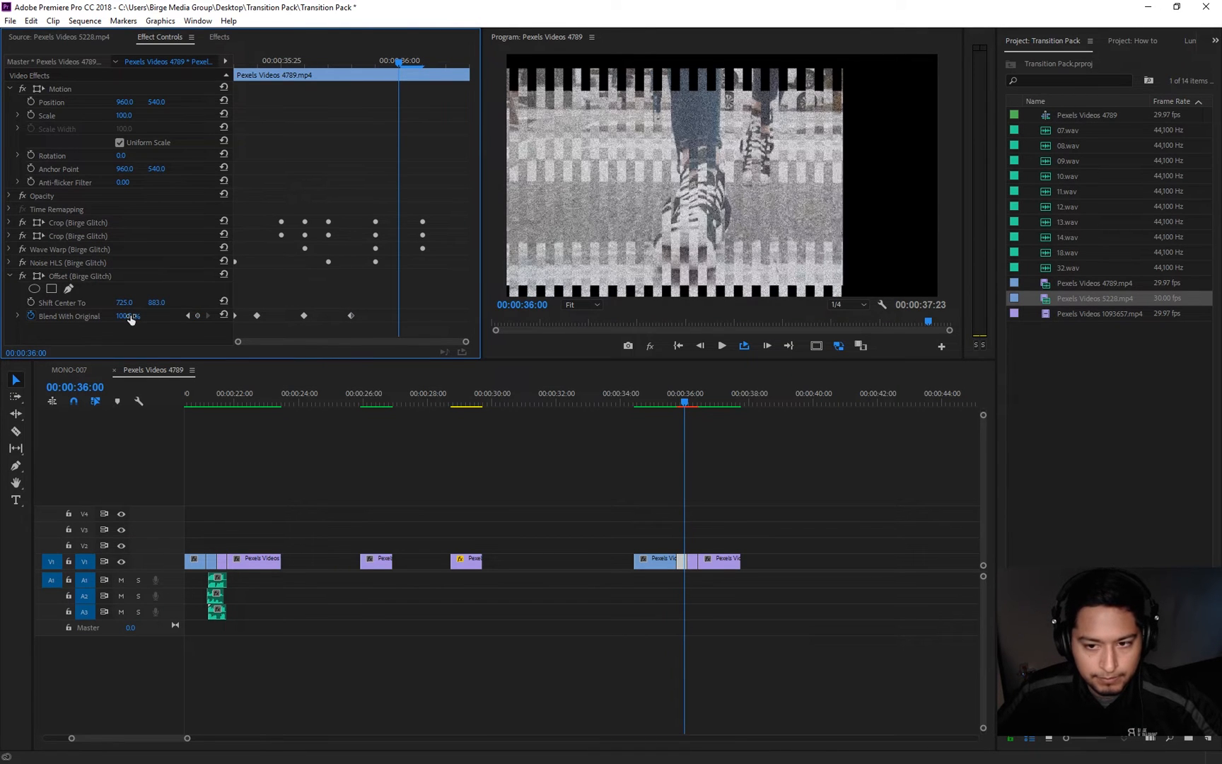
Step: Keyframe the glitch segment's Offset Blend With Original at 30% at 00:00:36:00 and 100% at 00:00:36:02
drag(124, 316, 80, 316)
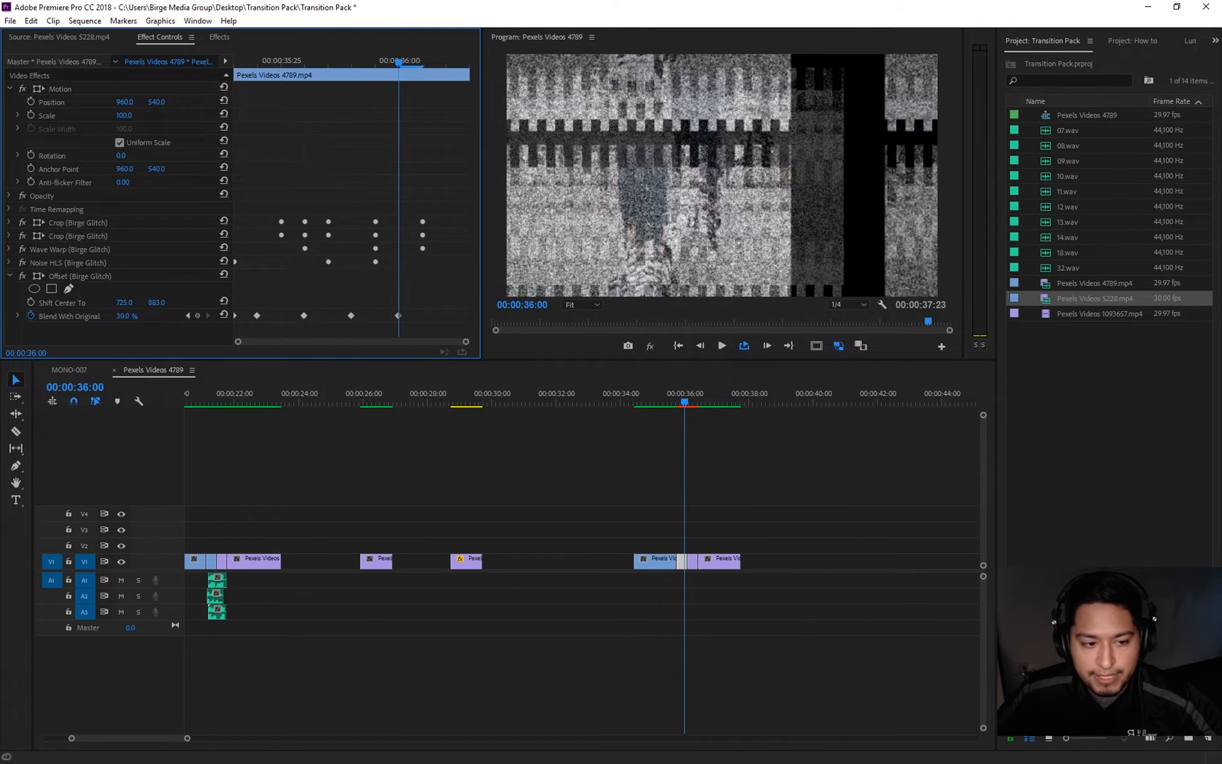
drag(398, 62, 443, 65)
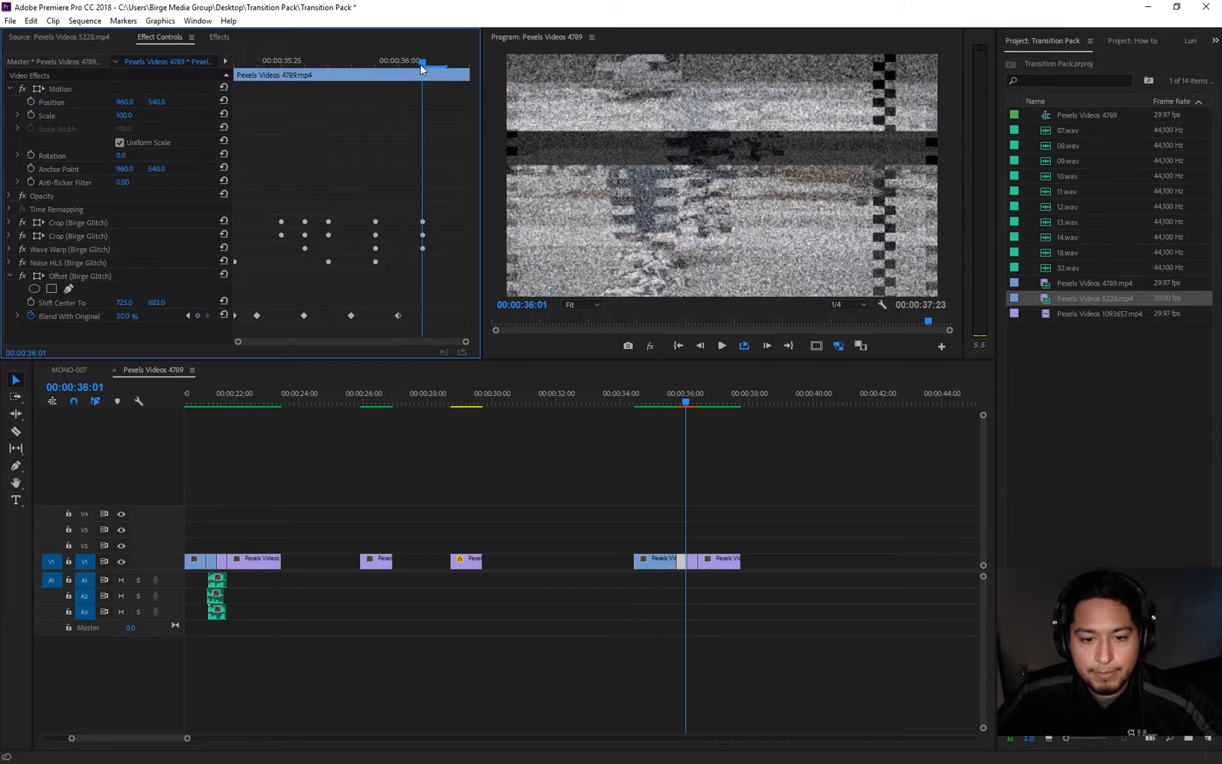
drag(126, 316, 176, 316)
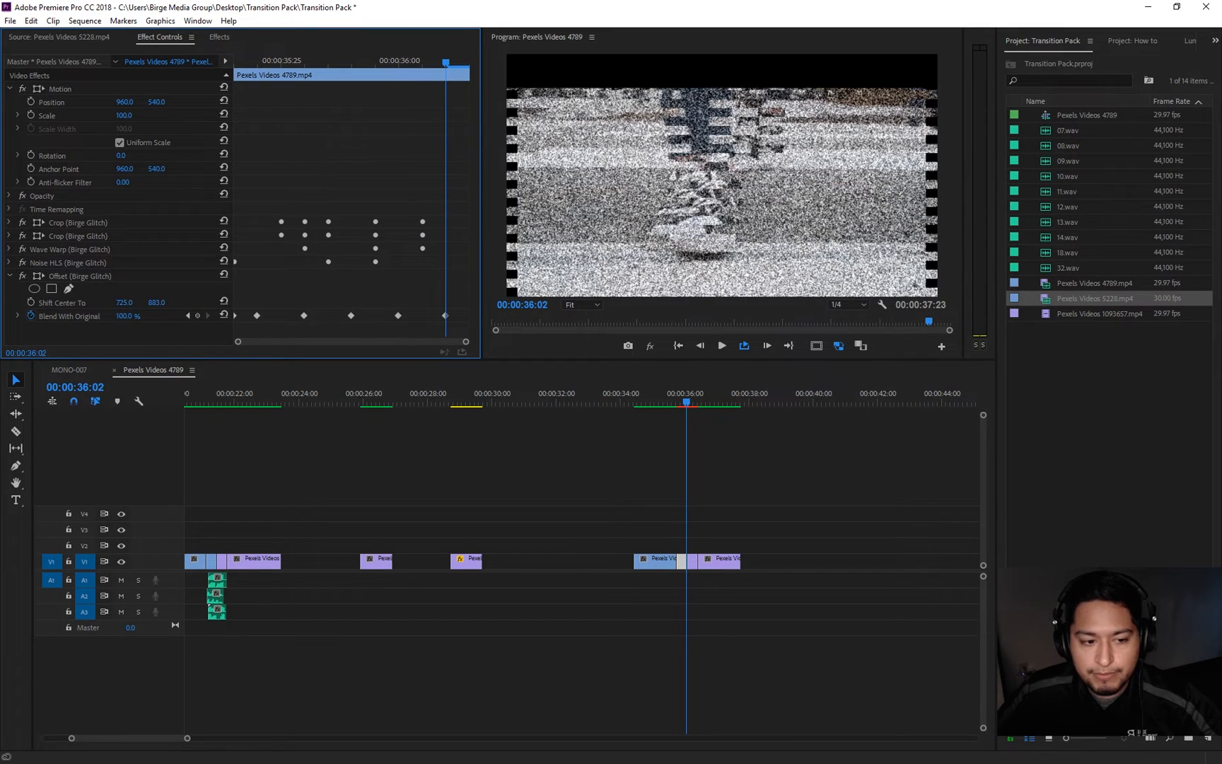
Step: Review the customized glitch transition from 00:00:35:23 through 00:00:37:12, clearing the clip selection
drag(453, 61, 236, 83)
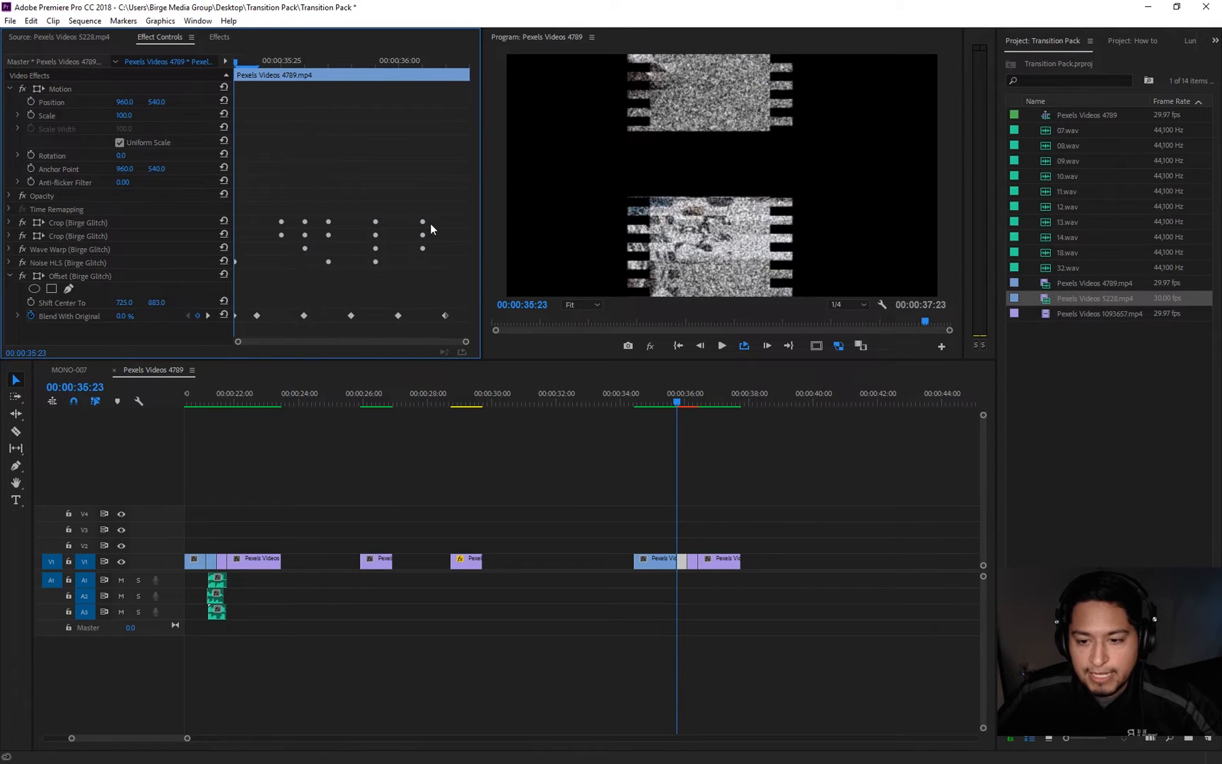
click(688, 403)
mouse_move(689, 402)
mouse_down()
mouse_move(678, 405)
mouse_move(703, 403)
mouse_move(680, 406)
mouse_up()
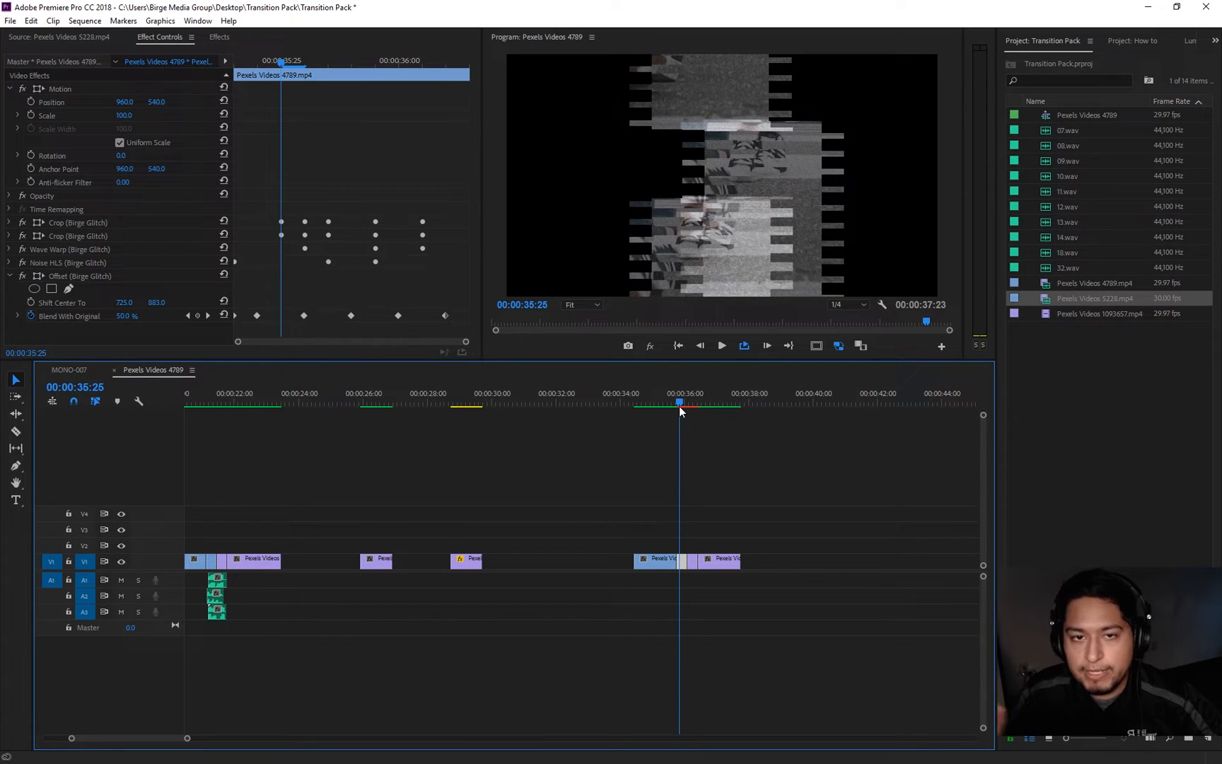
click(514, 505)
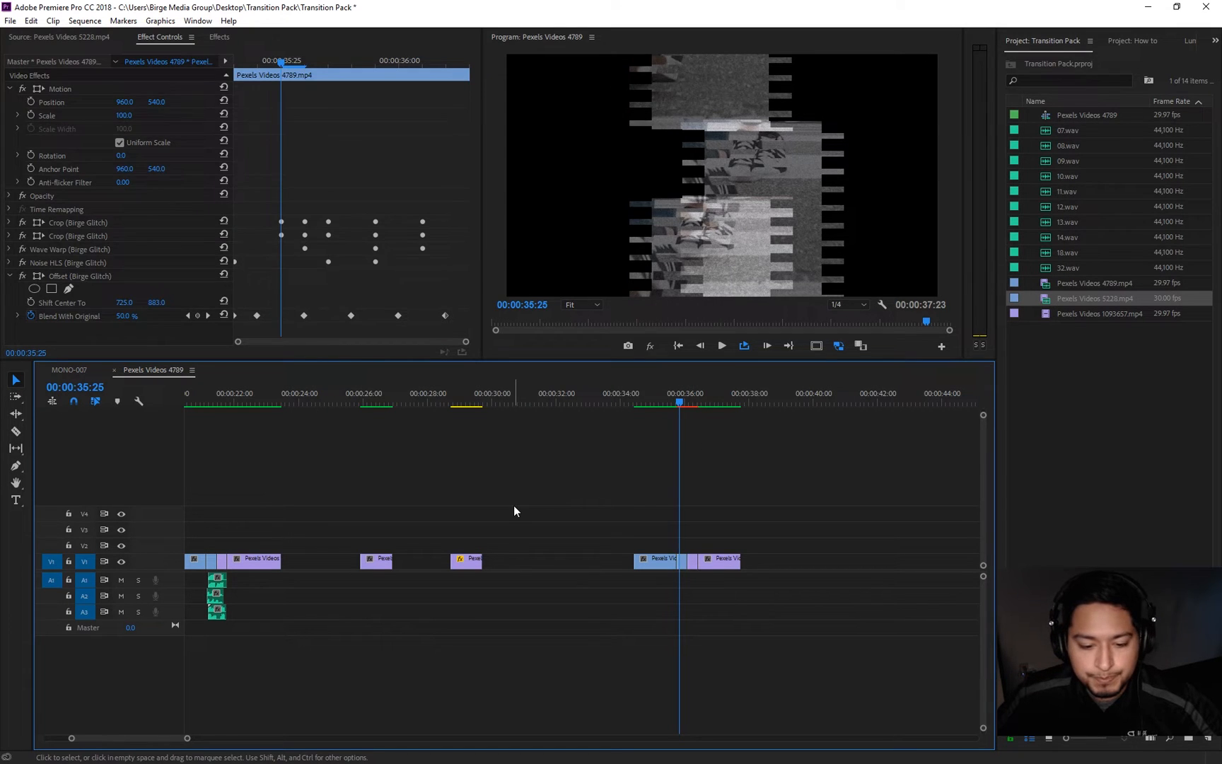
click(683, 402)
drag(685, 403, 732, 406)
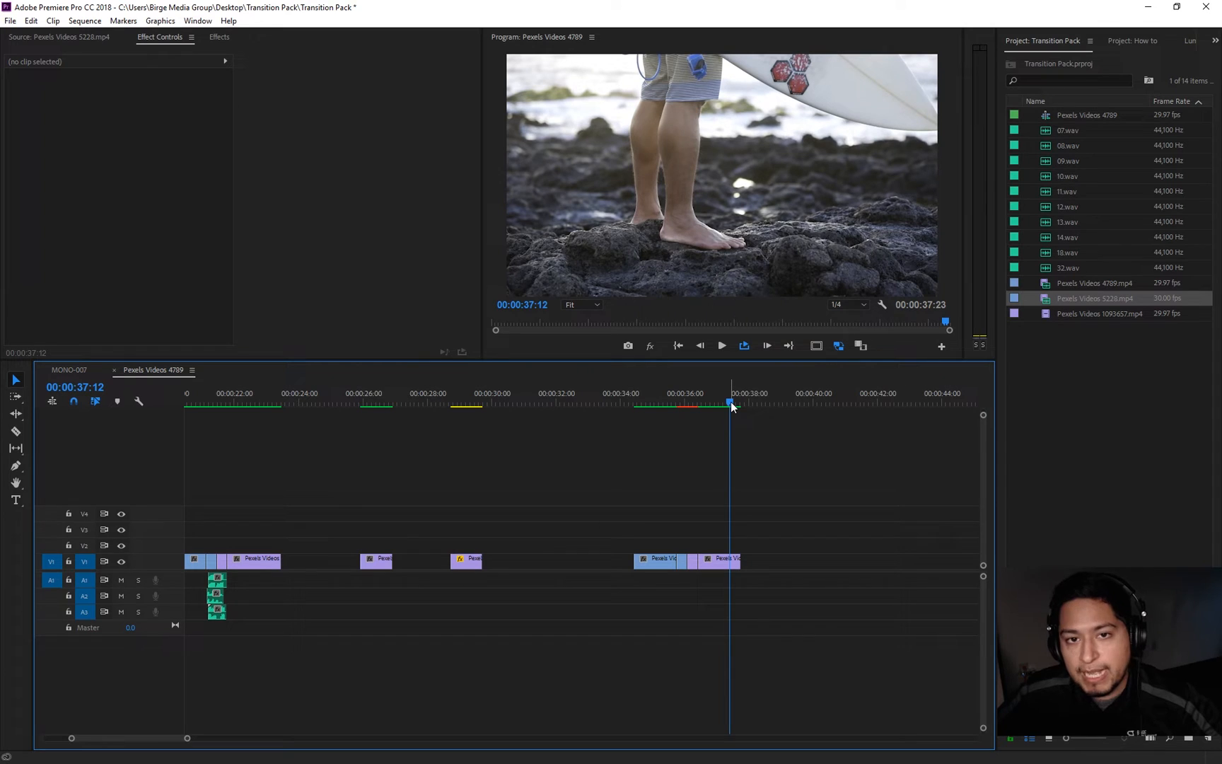
Step: Move the short clip at about 00:00:29 to about 00:00:43 on V1 and place the playhead at 00:00:43:24
mouse_move(96, 736)
mouse_down()
mouse_move(125, 737)
mouse_move(104, 739)
mouse_up()
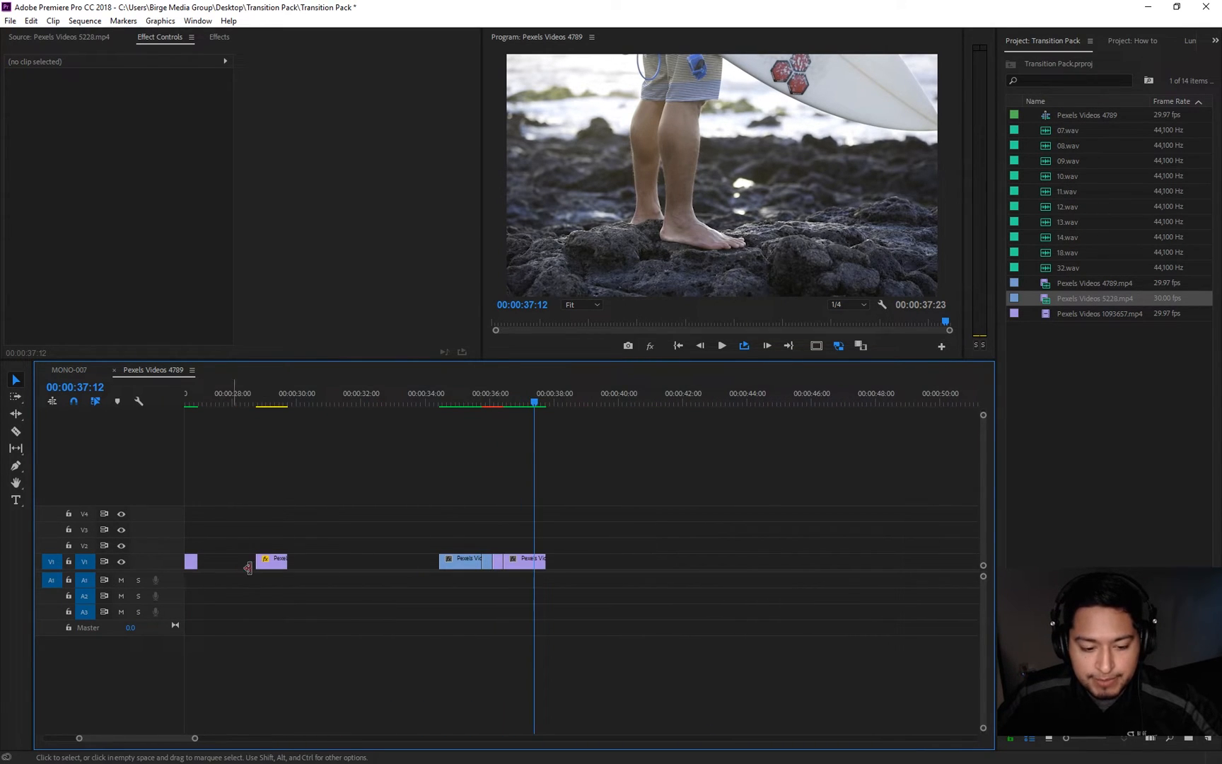
drag(280, 407, 272, 407)
drag(197, 737, 243, 736)
drag(581, 564, 787, 564)
drag(245, 738, 269, 738)
drag(688, 408, 691, 407)
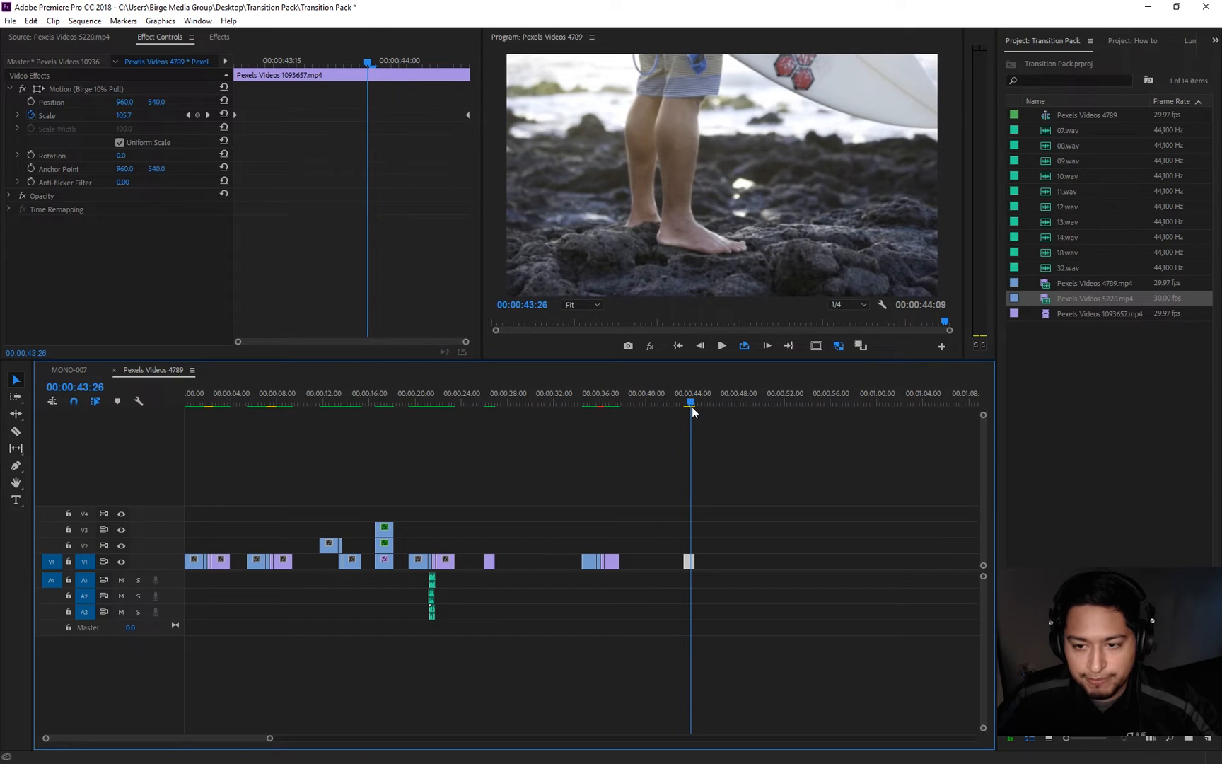
drag(270, 738, 186, 740)
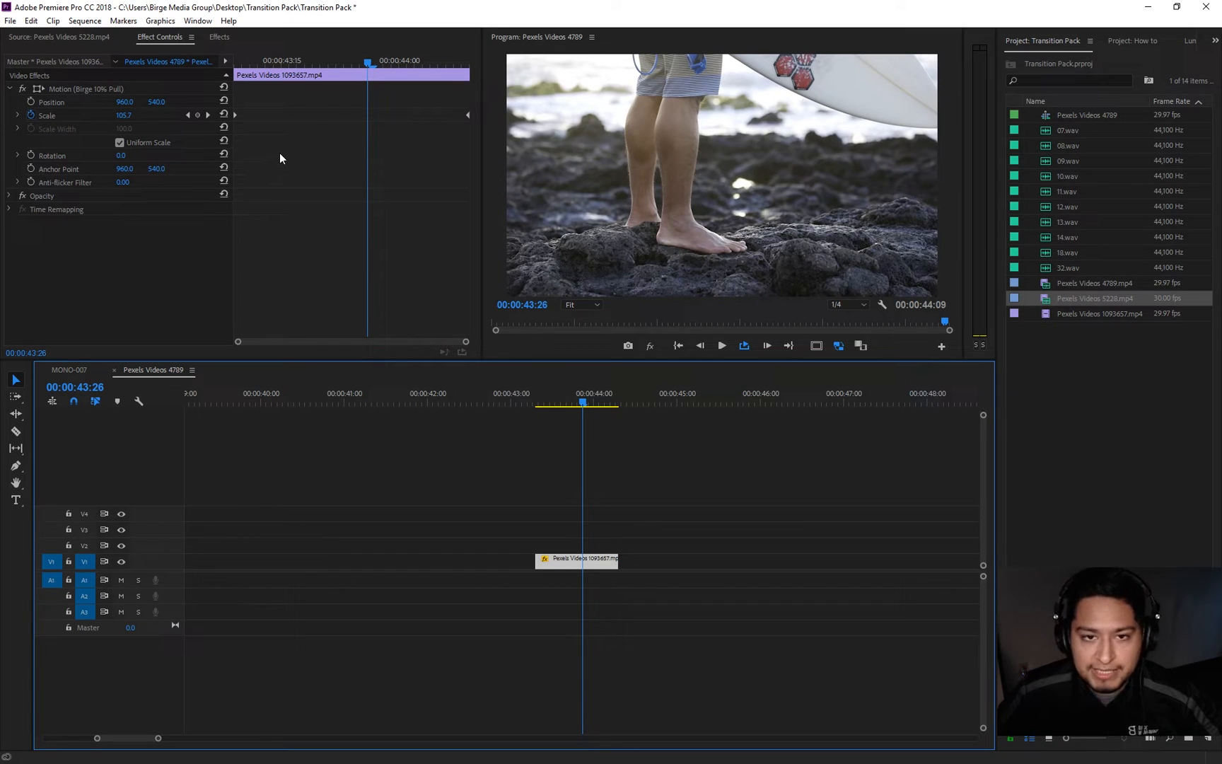
mouse_move(580, 404)
mouse_down()
mouse_move(543, 411)
mouse_move(602, 407)
mouse_move(556, 415)
mouse_move(573, 418)
mouse_up()
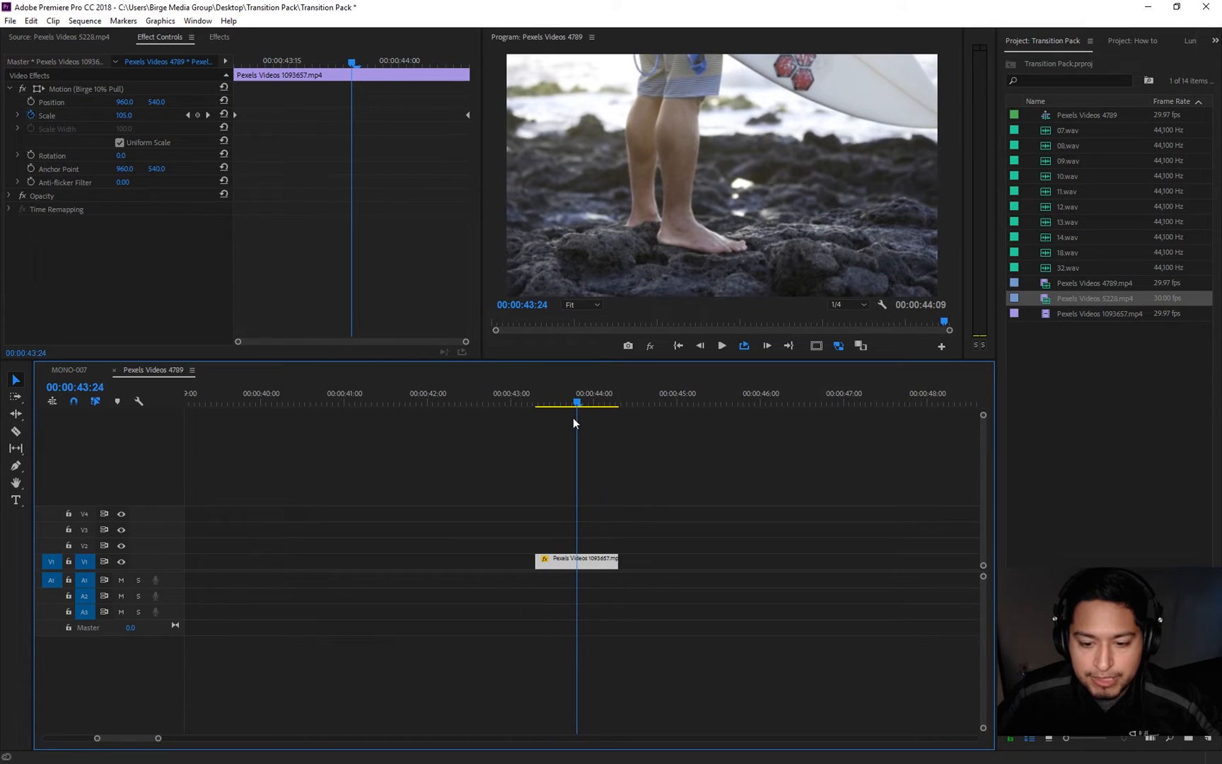
Step: Show the Birge Media presets and stack two copies of the clip at 00:00:43 above it on V2 and V3
click(218, 40)
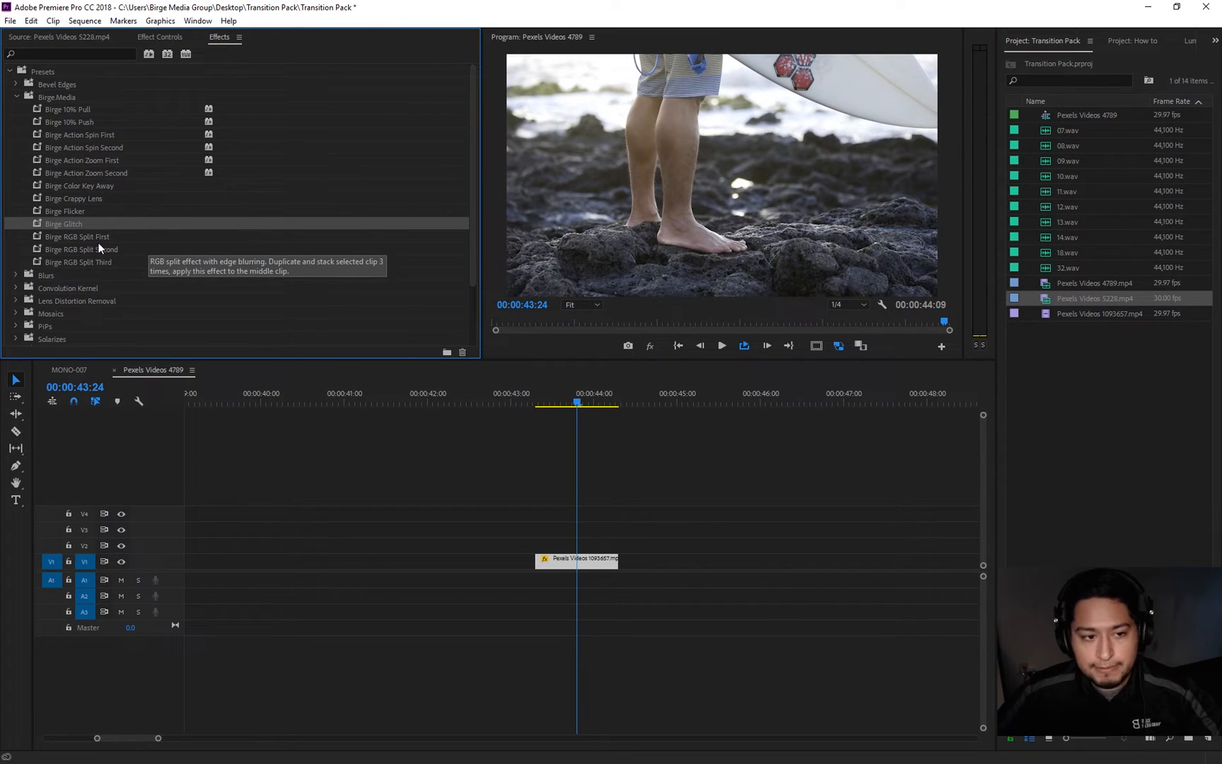
click(610, 521)
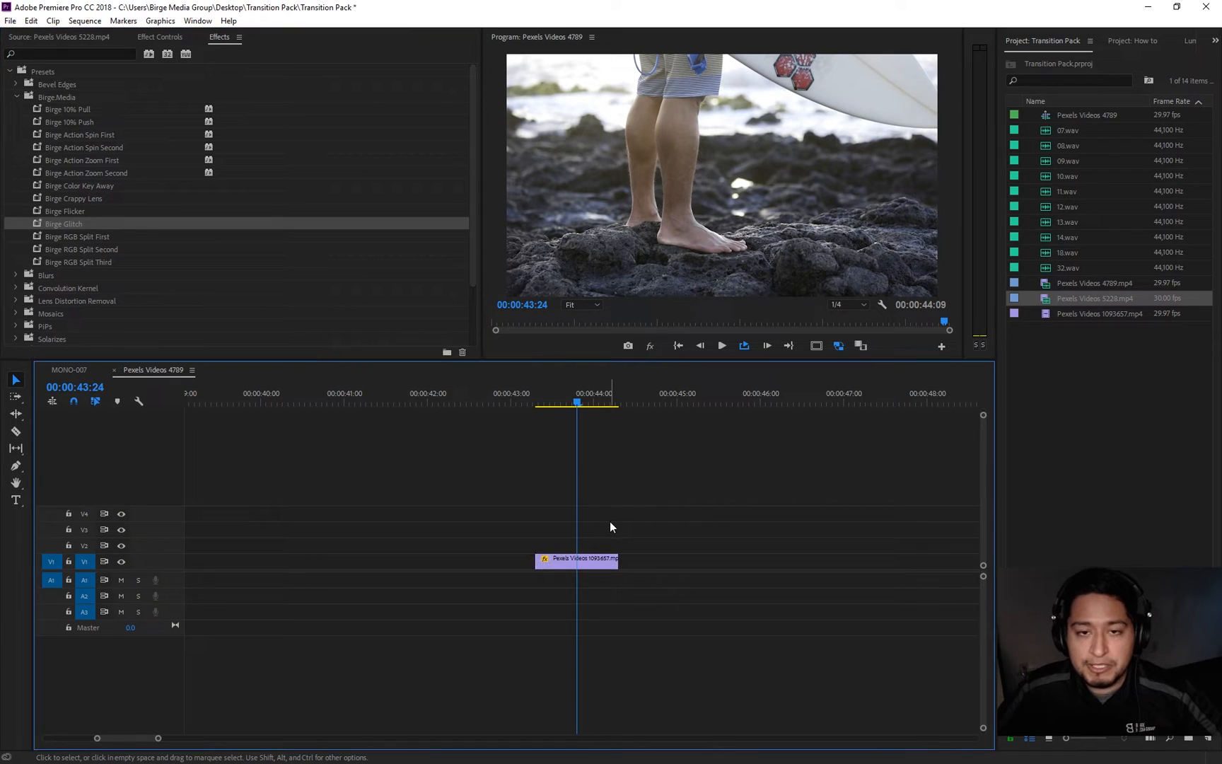
drag(589, 562, 587, 530)
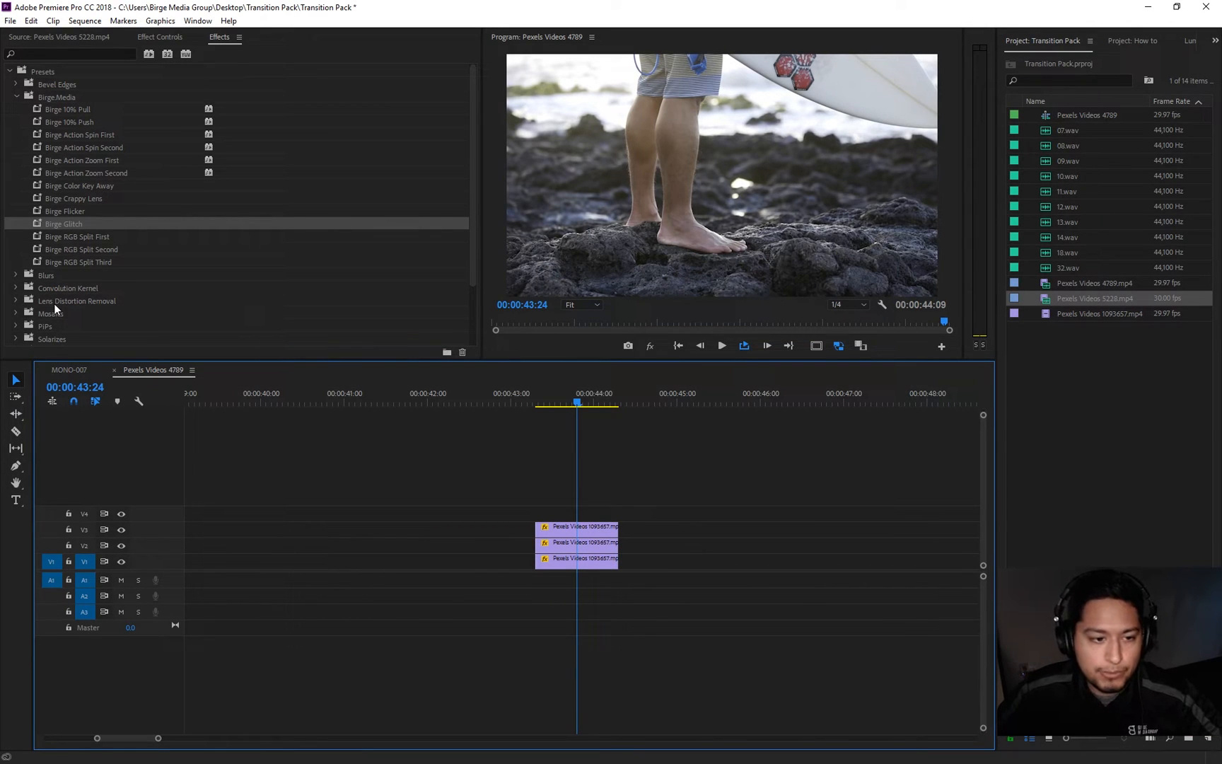
Step: Apply Birge RGB Split First, Second and Third to the stacked clips on V1, V2 and V3, and preview the result from 00:00:43:15
drag(66, 237, 592, 561)
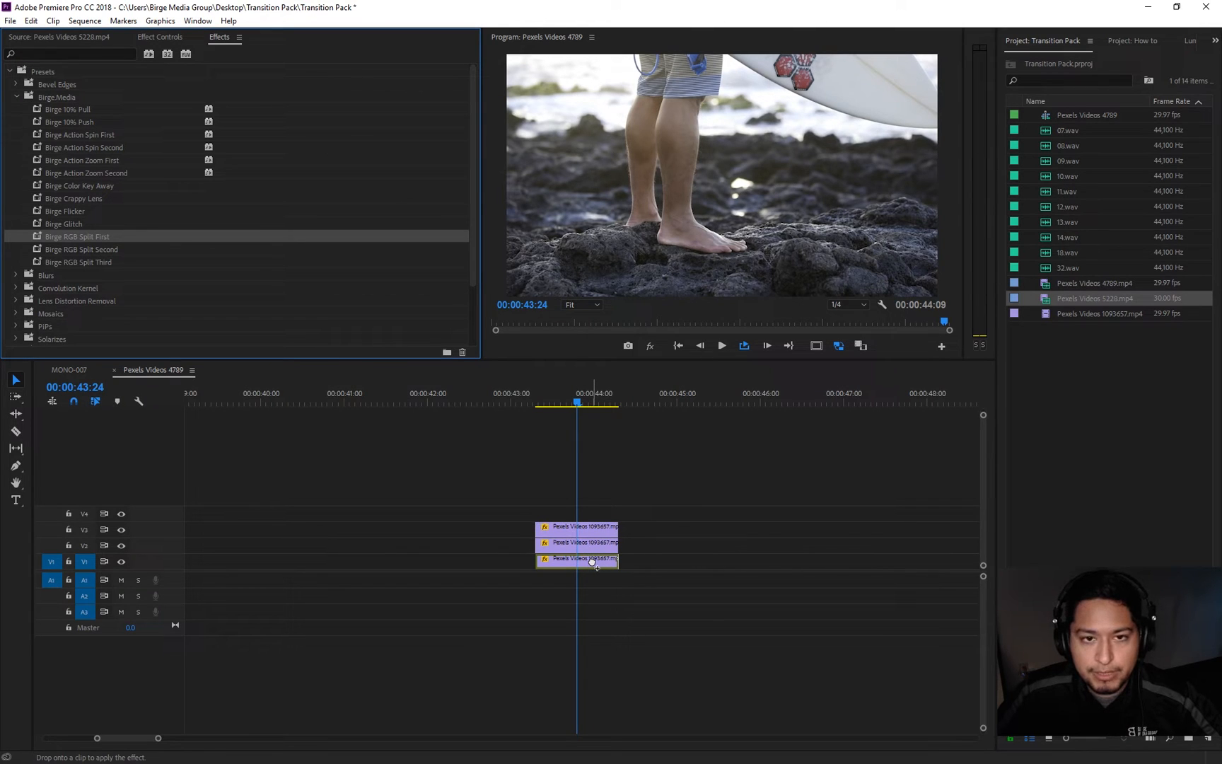
drag(592, 560, 593, 561)
drag(75, 249, 609, 536)
drag(83, 262, 606, 540)
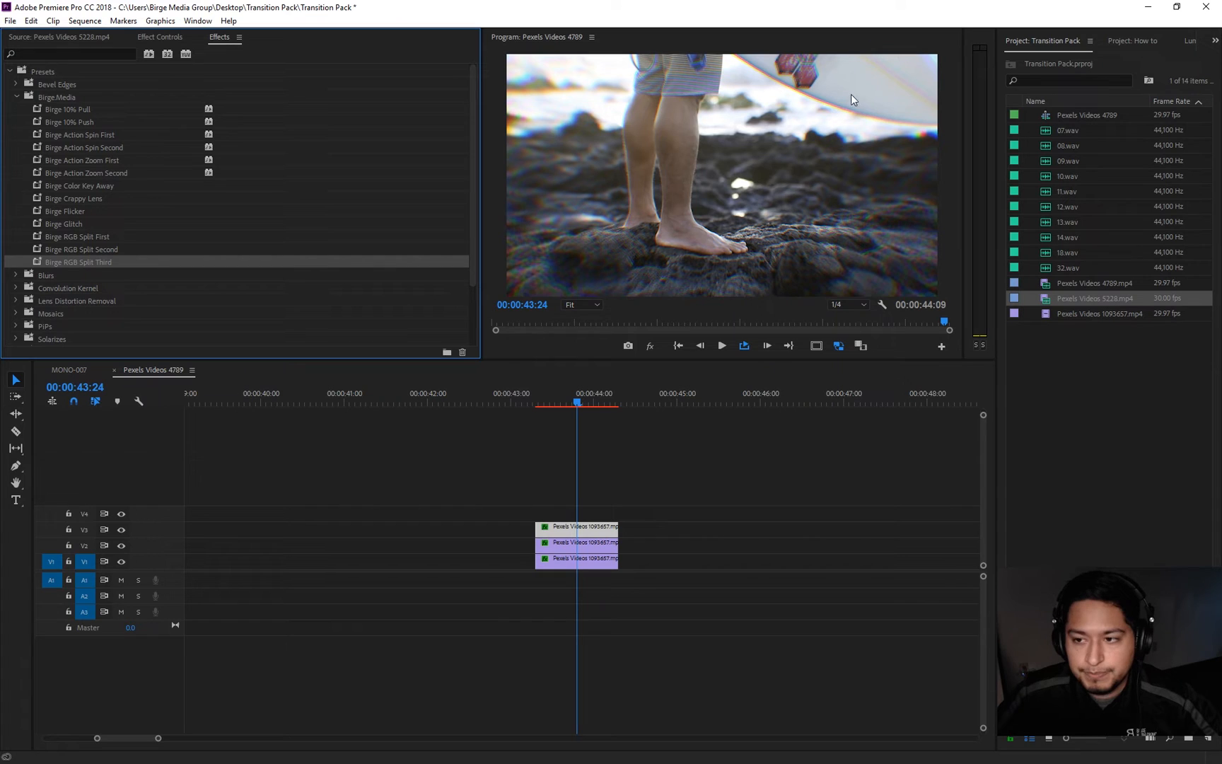
drag(578, 401, 555, 405)
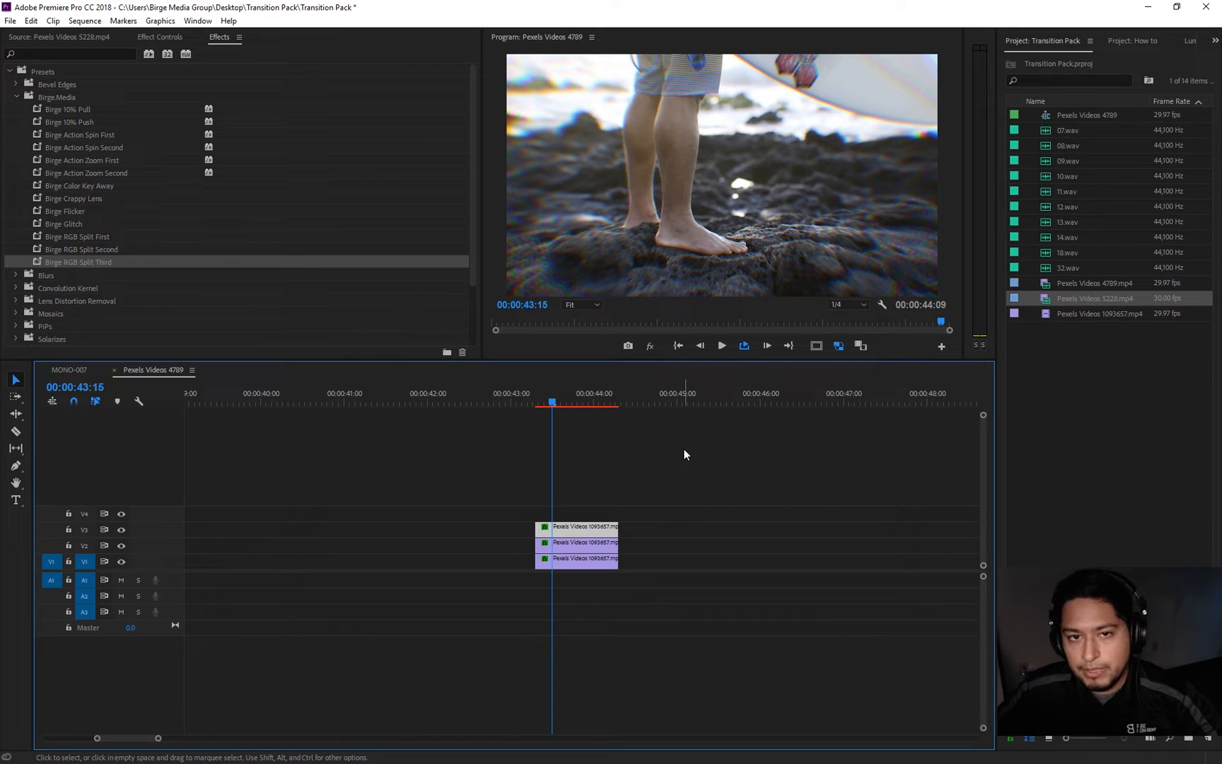
key(space)
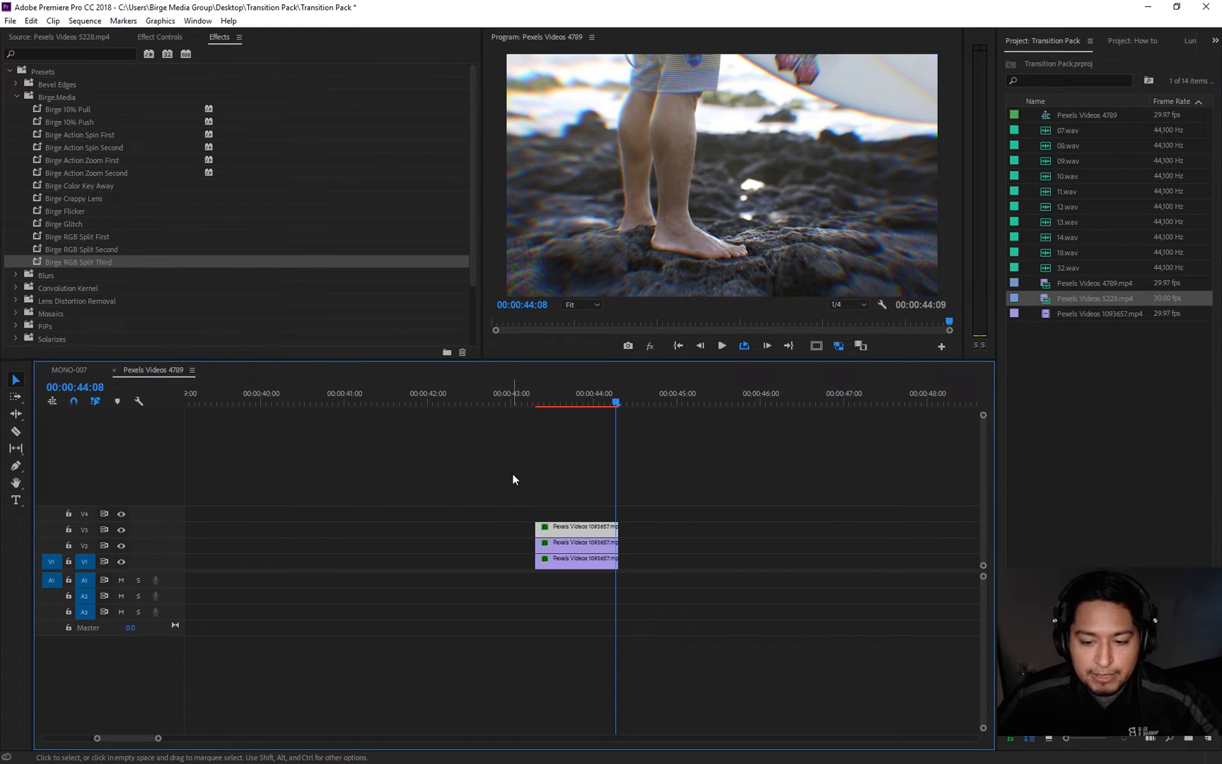
Step: Undo the three RGB Split presets and the two stacked copies of the clip
key(ctrl+z)
key(ctrl+z)
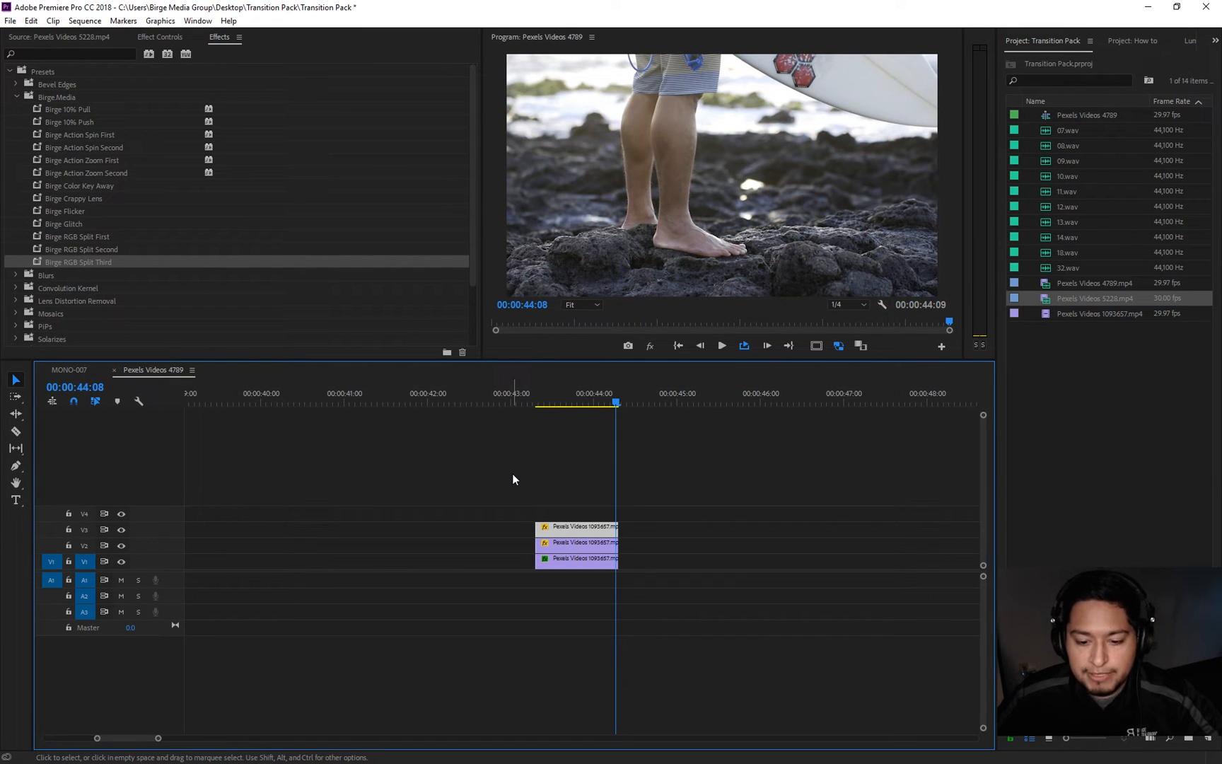
key(ctrl+z)
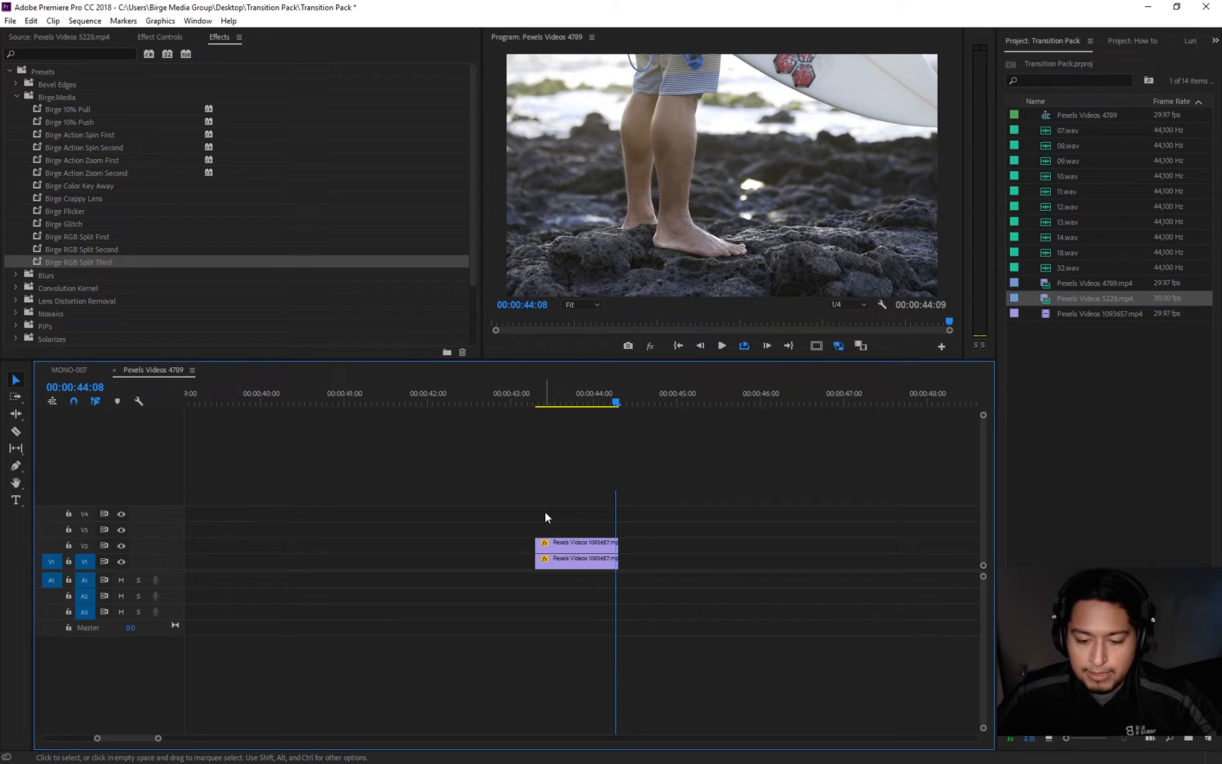
key(ctrl+z)
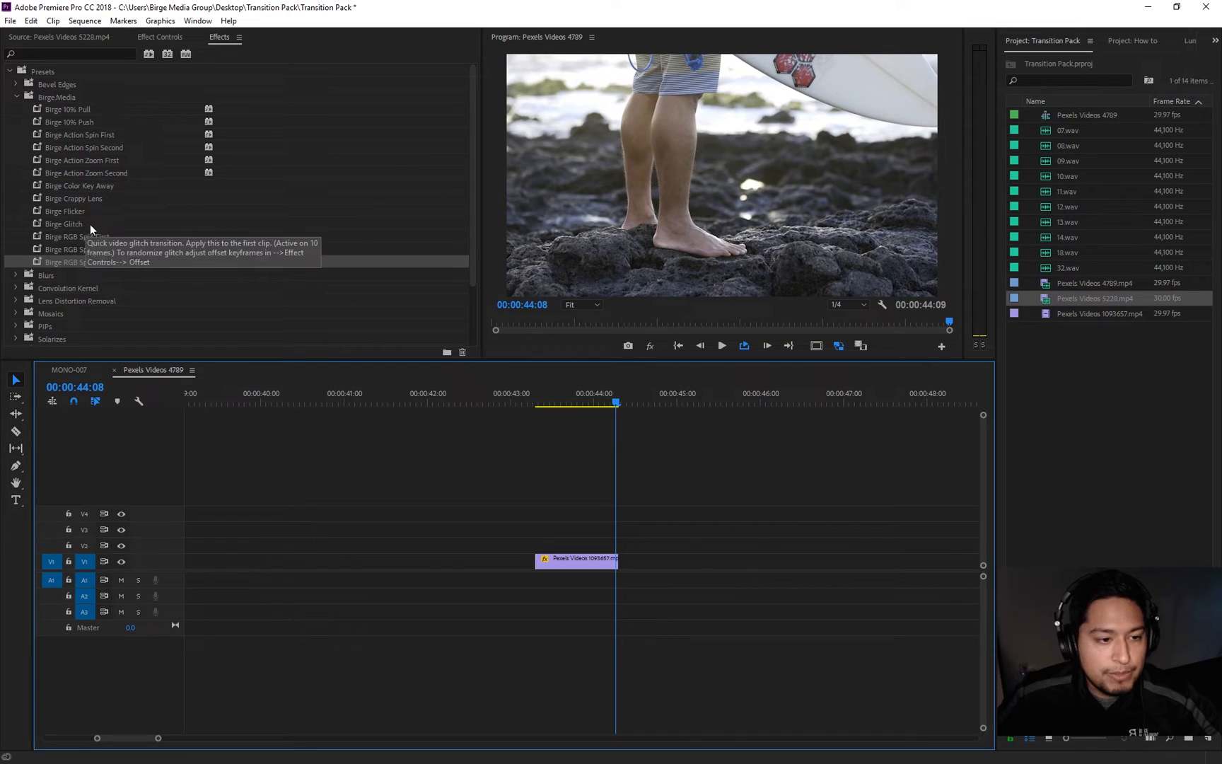
Step: Apply the Birge Crappy Lens preset to the single clip on V1 at about 00:00:43
drag(80, 201, 581, 561)
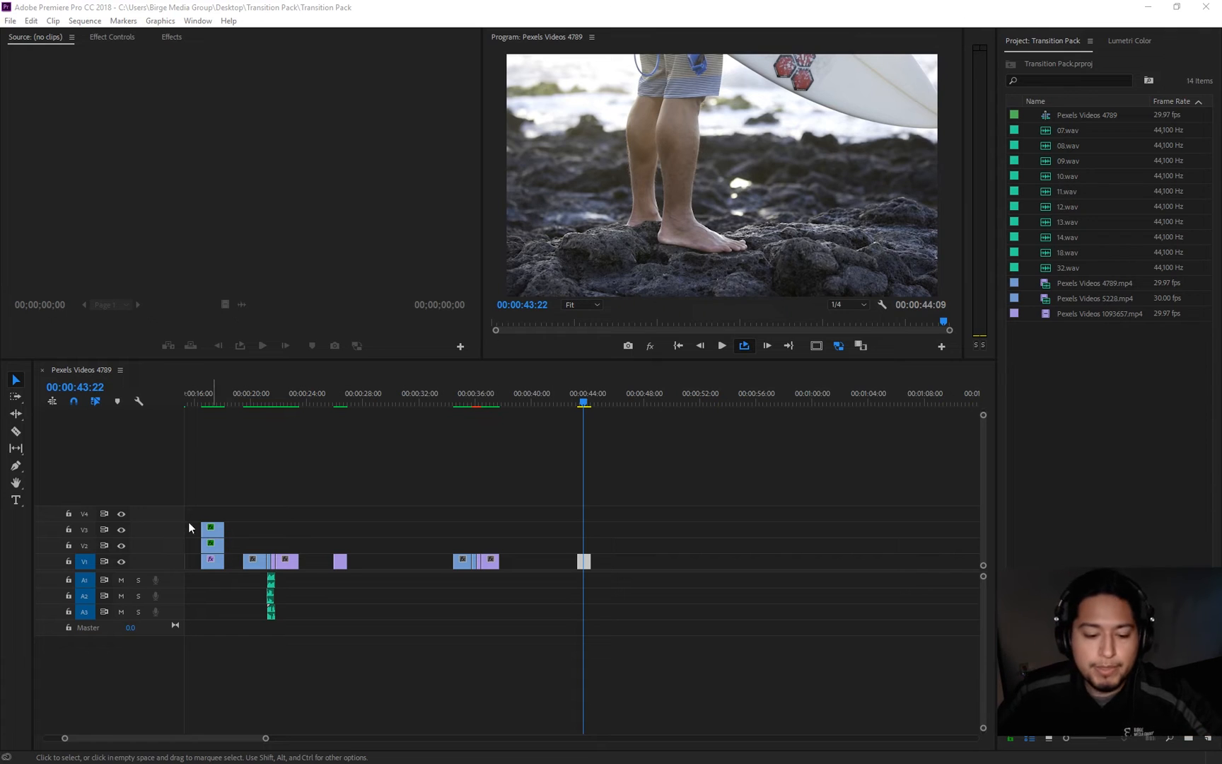
Step: Clear the clip selection and play back the glitch transition around 00:00:35:25
drag(265, 739, 285, 738)
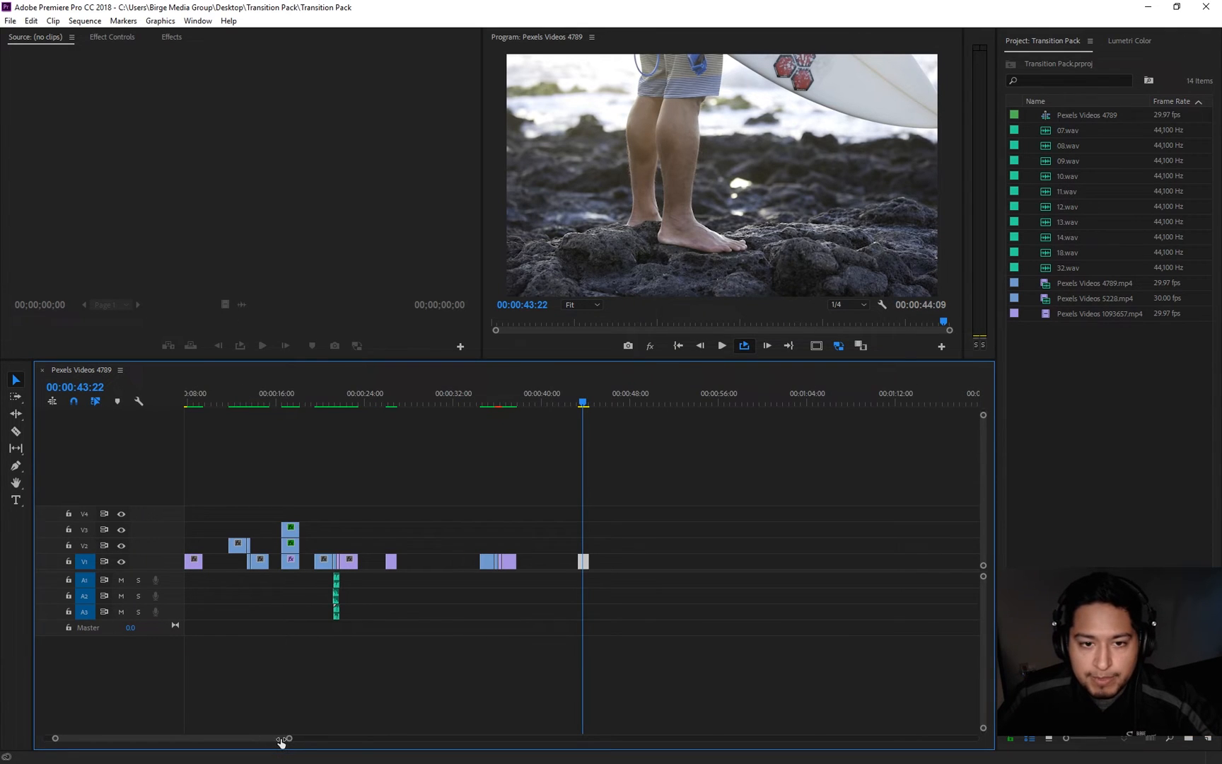
click(583, 641)
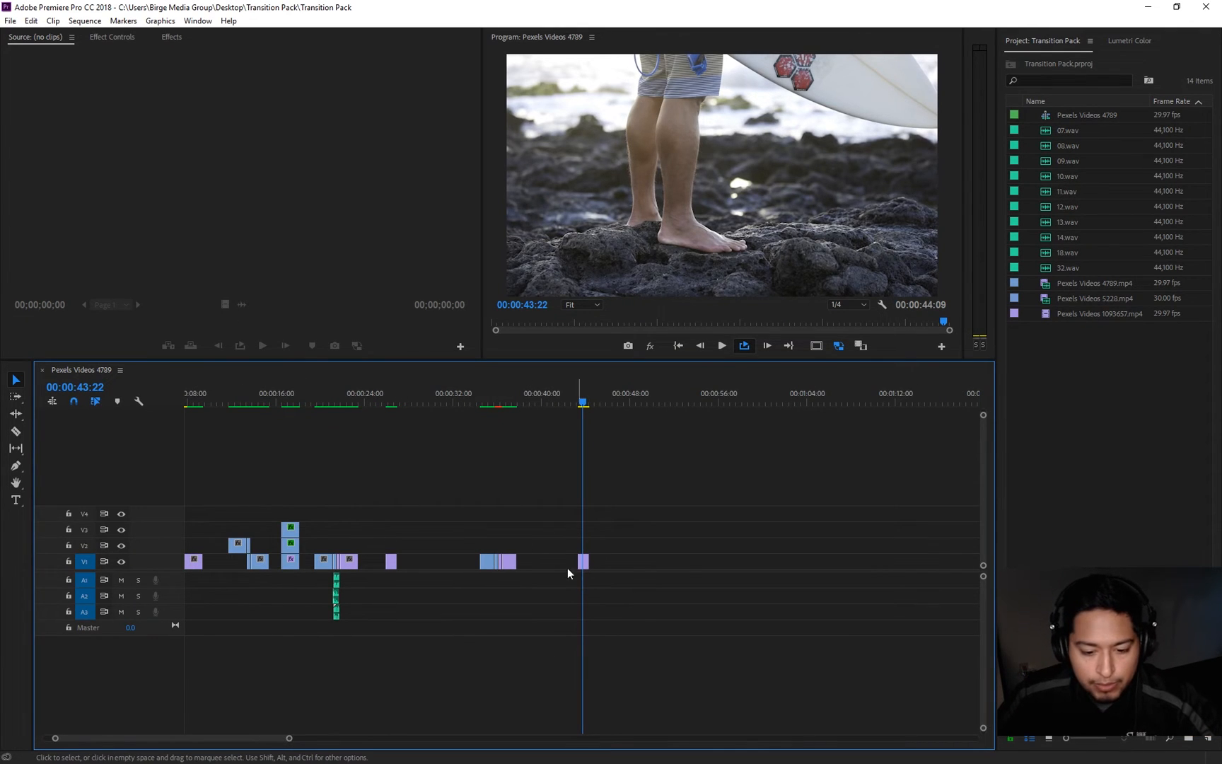
drag(506, 405, 497, 404)
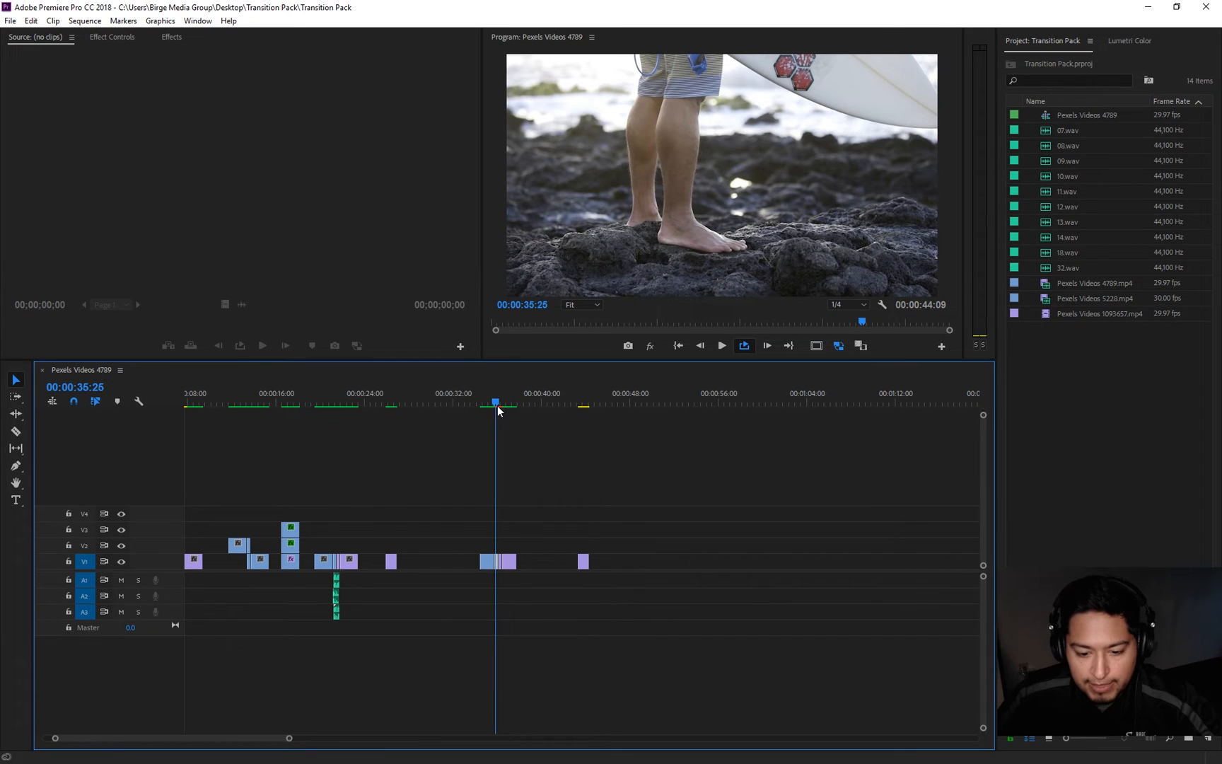
key(space)
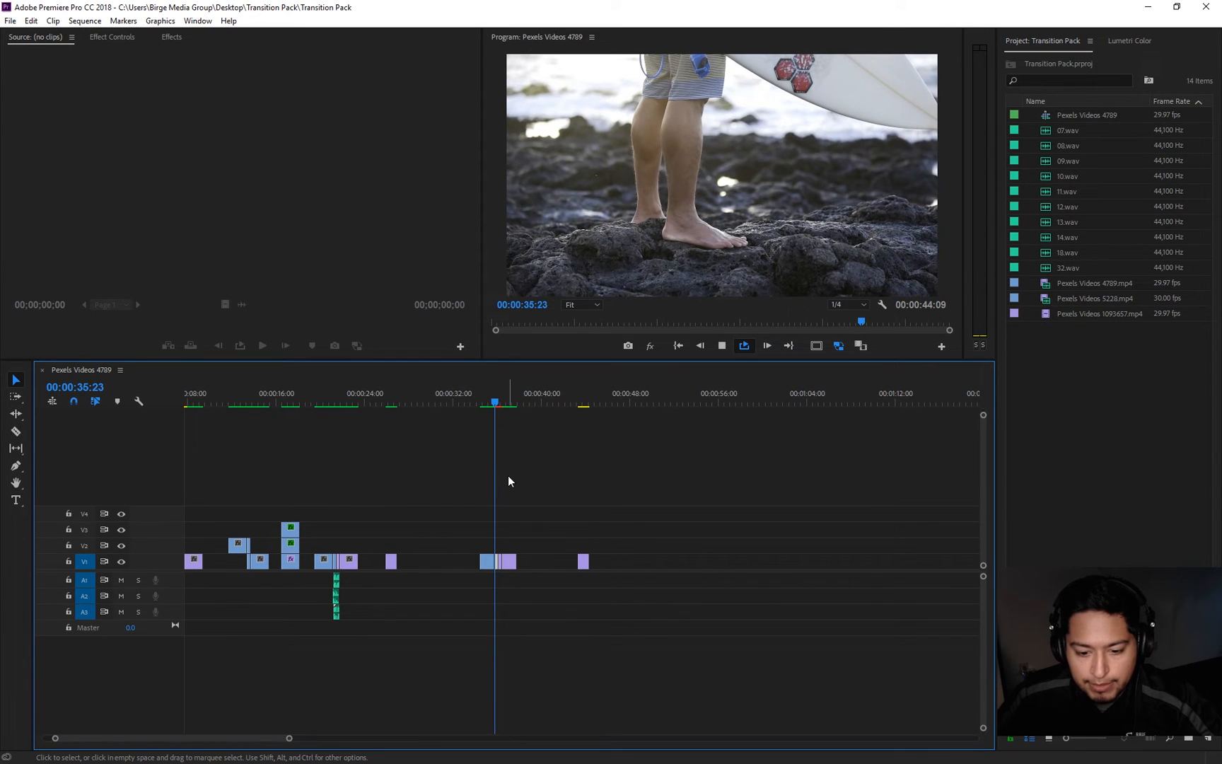
key(space)
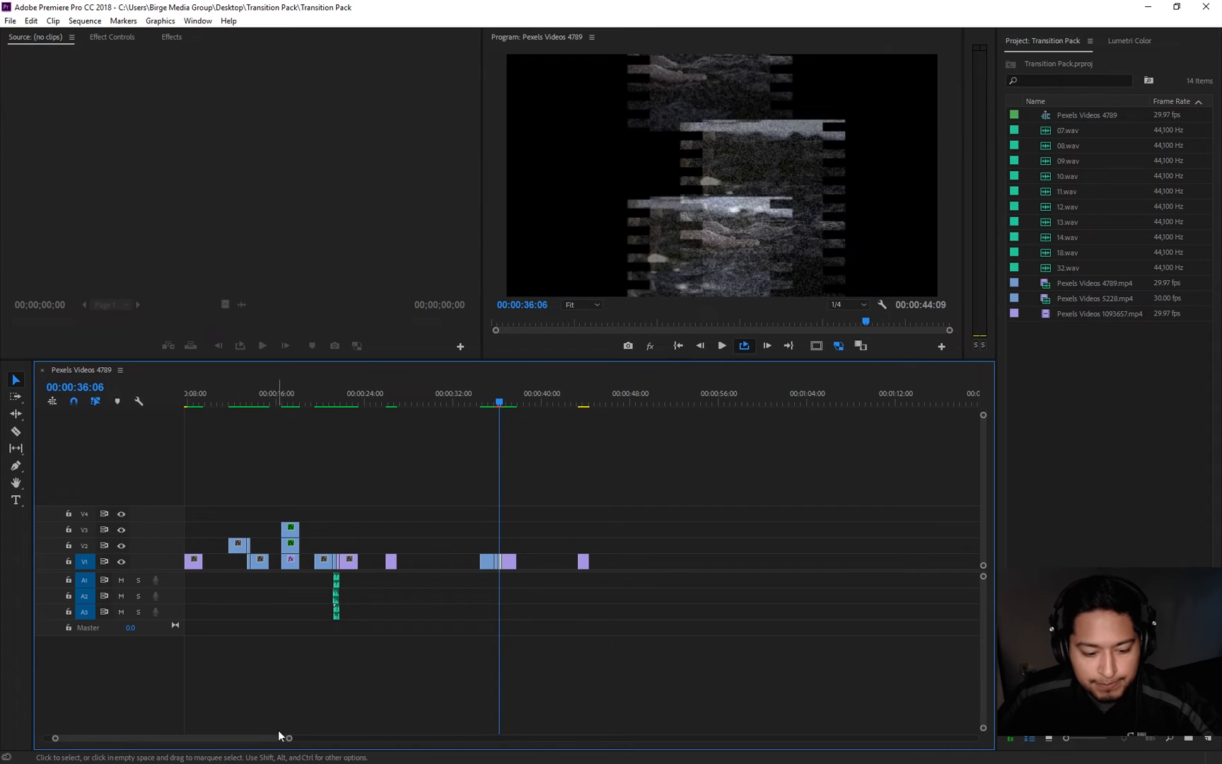
Step: Move the longer Pexels Videos 4789 and 5228 clips near 00:00:13 to V1 after 00:00:48 and close the gap between them
drag(289, 738, 341, 733)
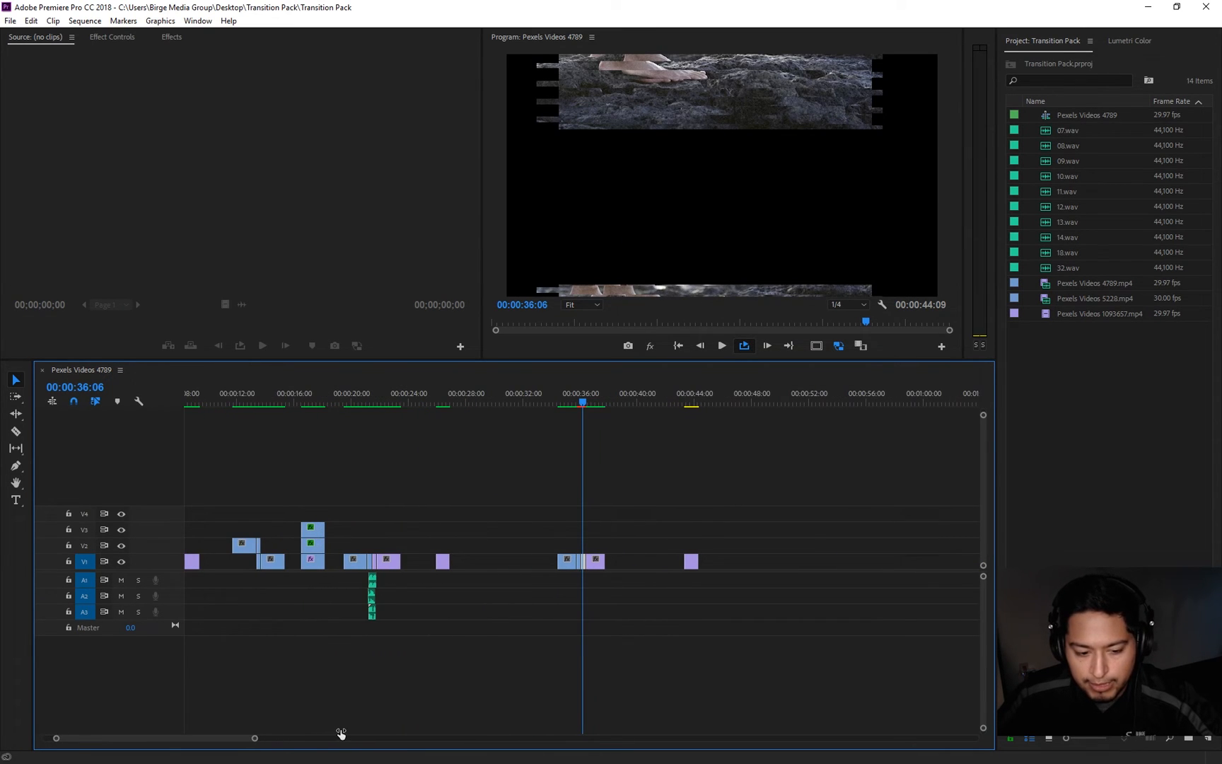
click(274, 562)
shift+click(236, 547)
drag(244, 551, 778, 565)
click(786, 565)
right_click(786, 565)
click(796, 575)
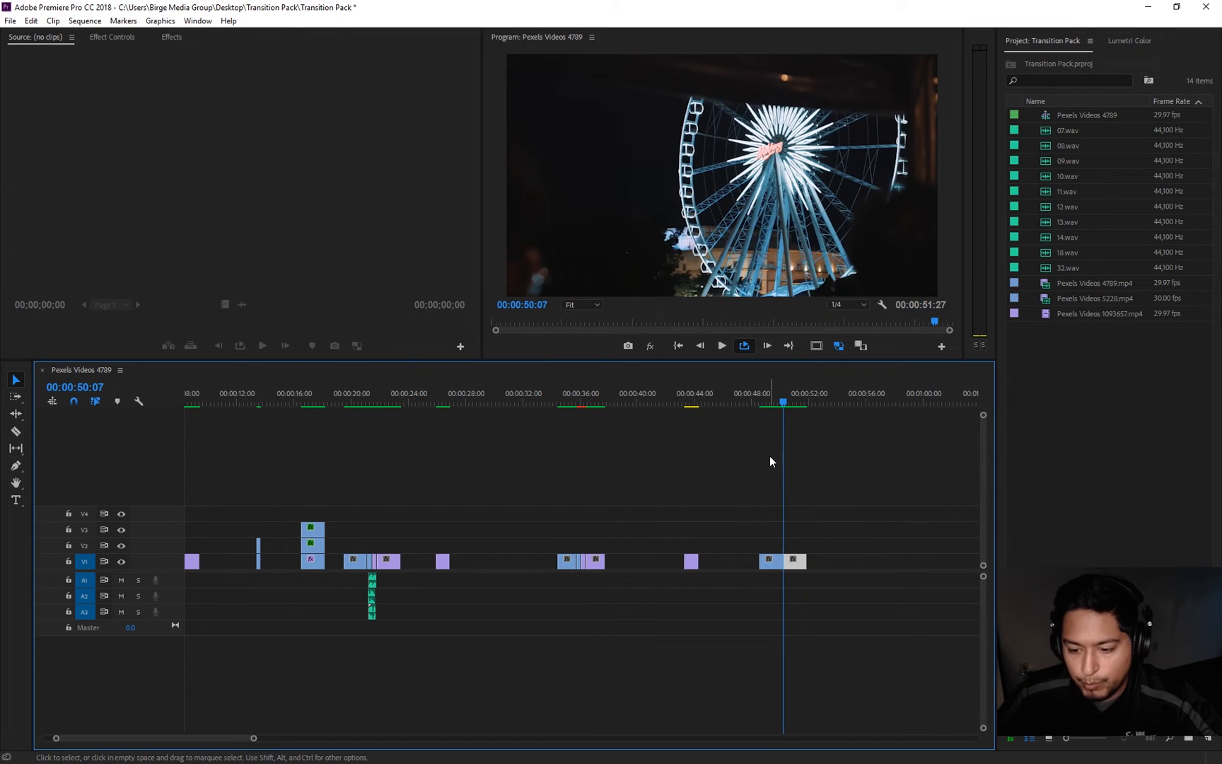
Step: Split the Pexels Videos 4789 clip on V1 at 00:00:49:27, 10 frames before its cut with Pexels Videos 5228
click(781, 402)
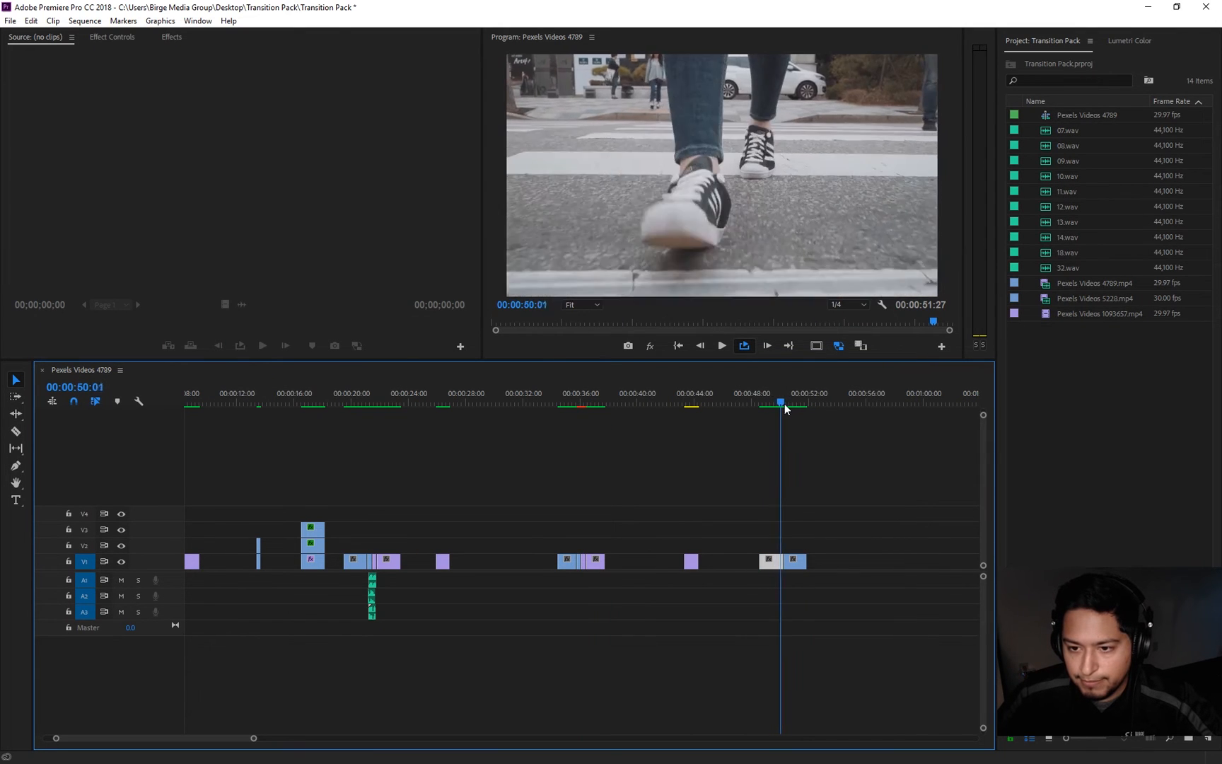
click(784, 405)
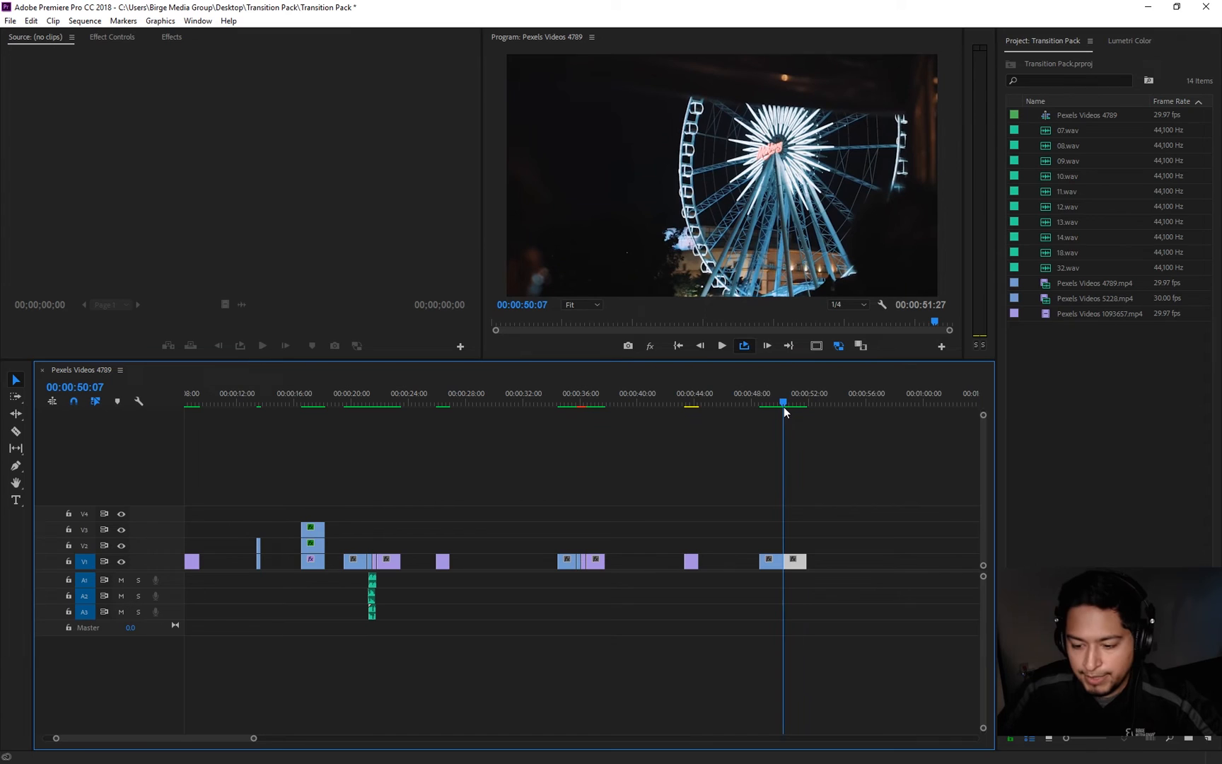
drag(254, 738, 177, 738)
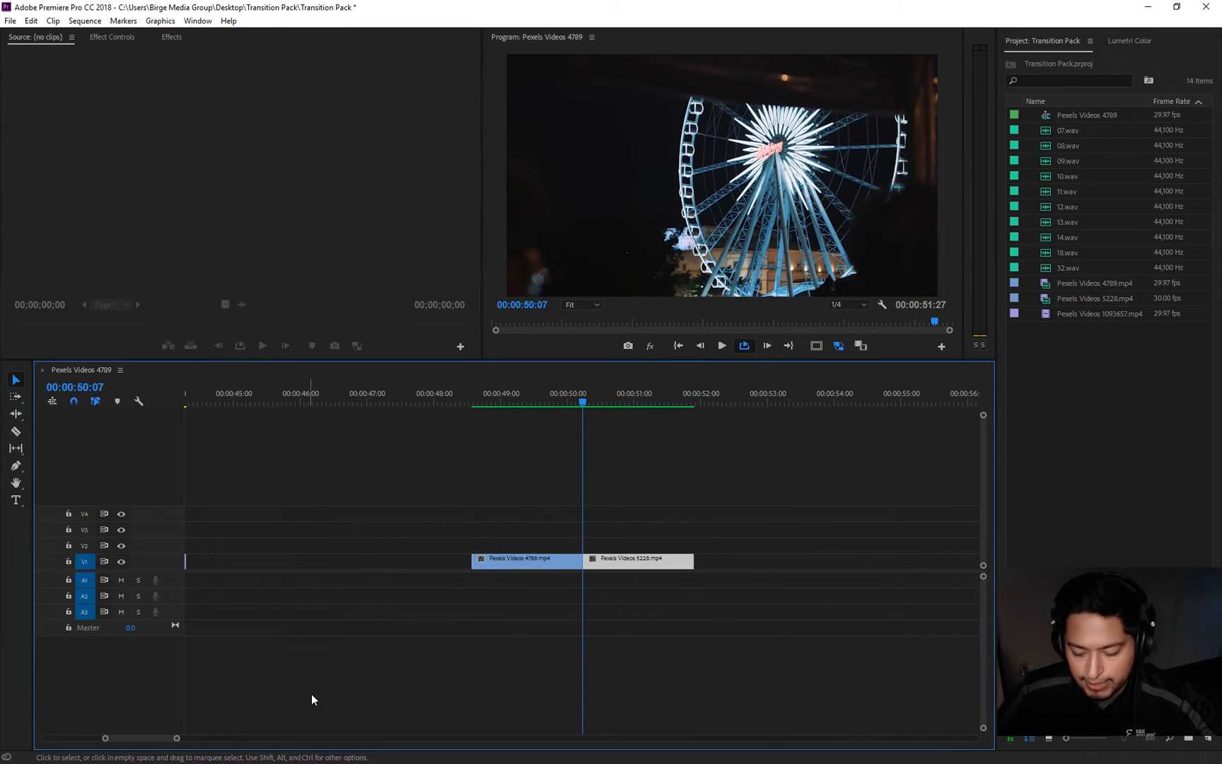
key(shift+Left)
key(shift+Left)
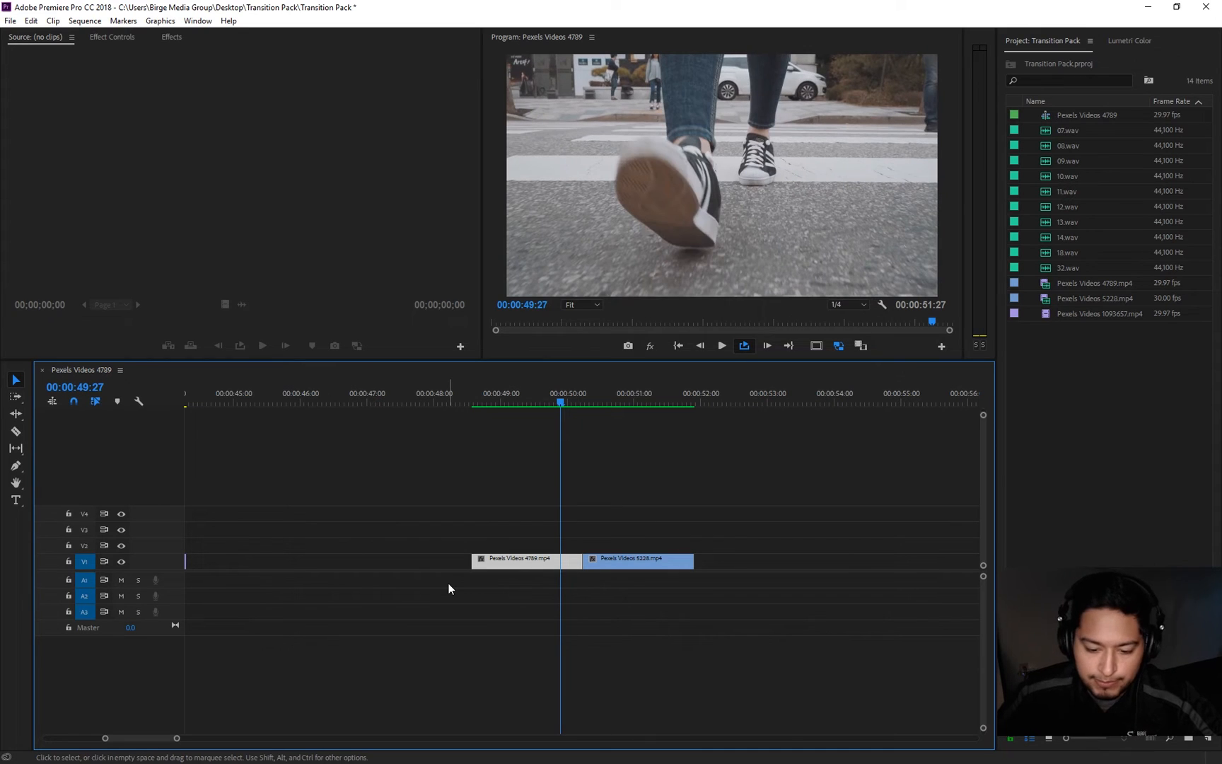
Step: Split the Pexels Videos 5228 clip 10 frames after the cut, at 00:00:50:17, and clear the clip selection
key(shift+Right)
key(shift+Right)
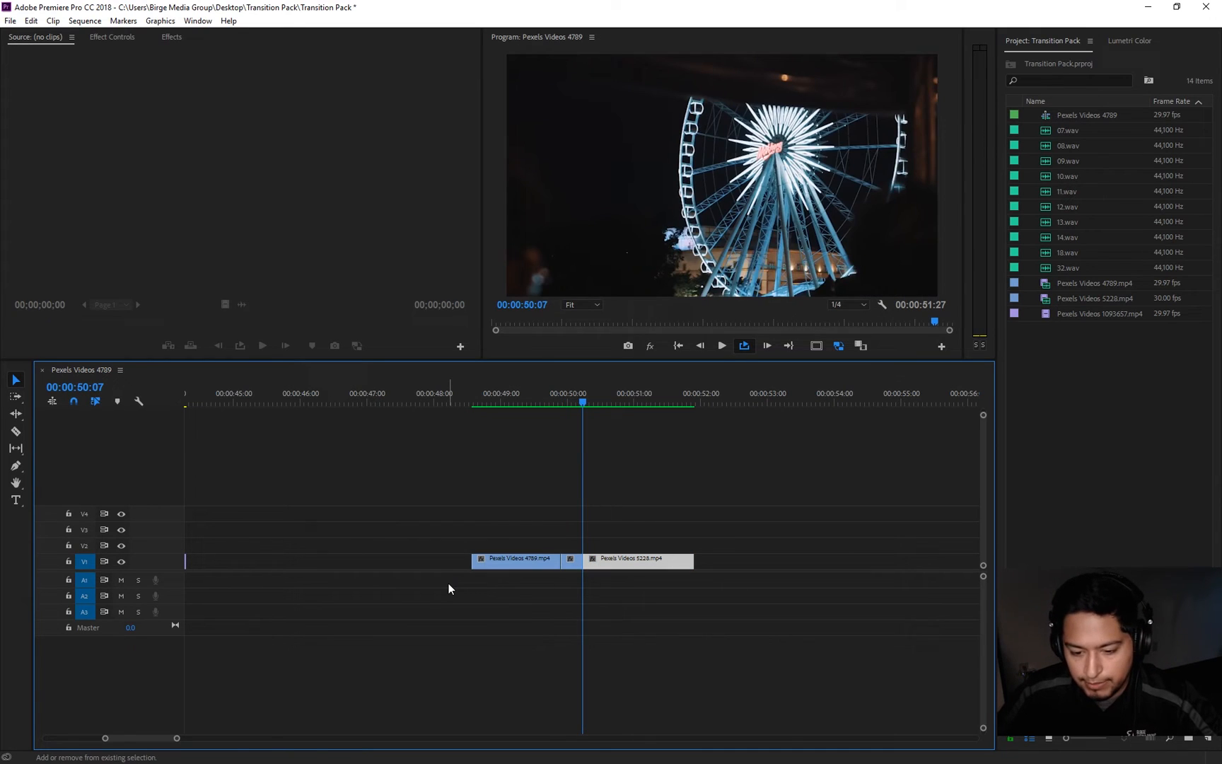
key(shift+Right)
key(shift+Right)
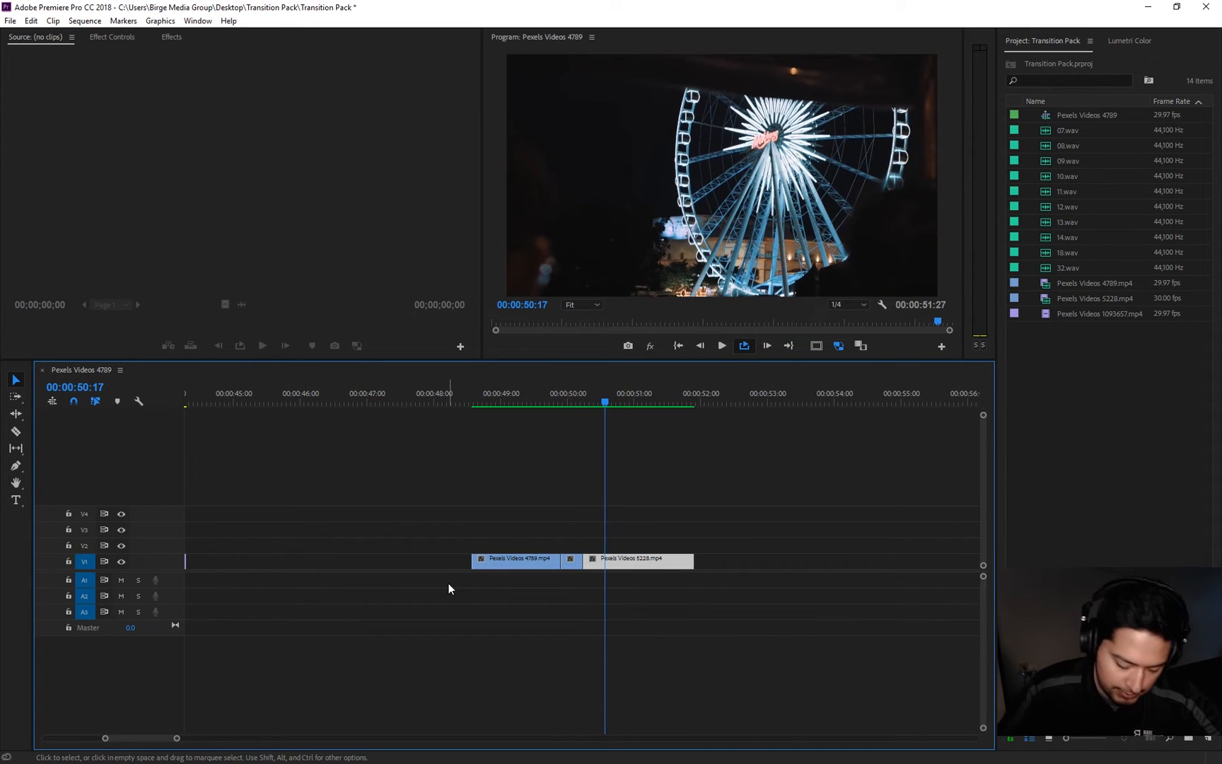
key(ctrl+k)
click(646, 564)
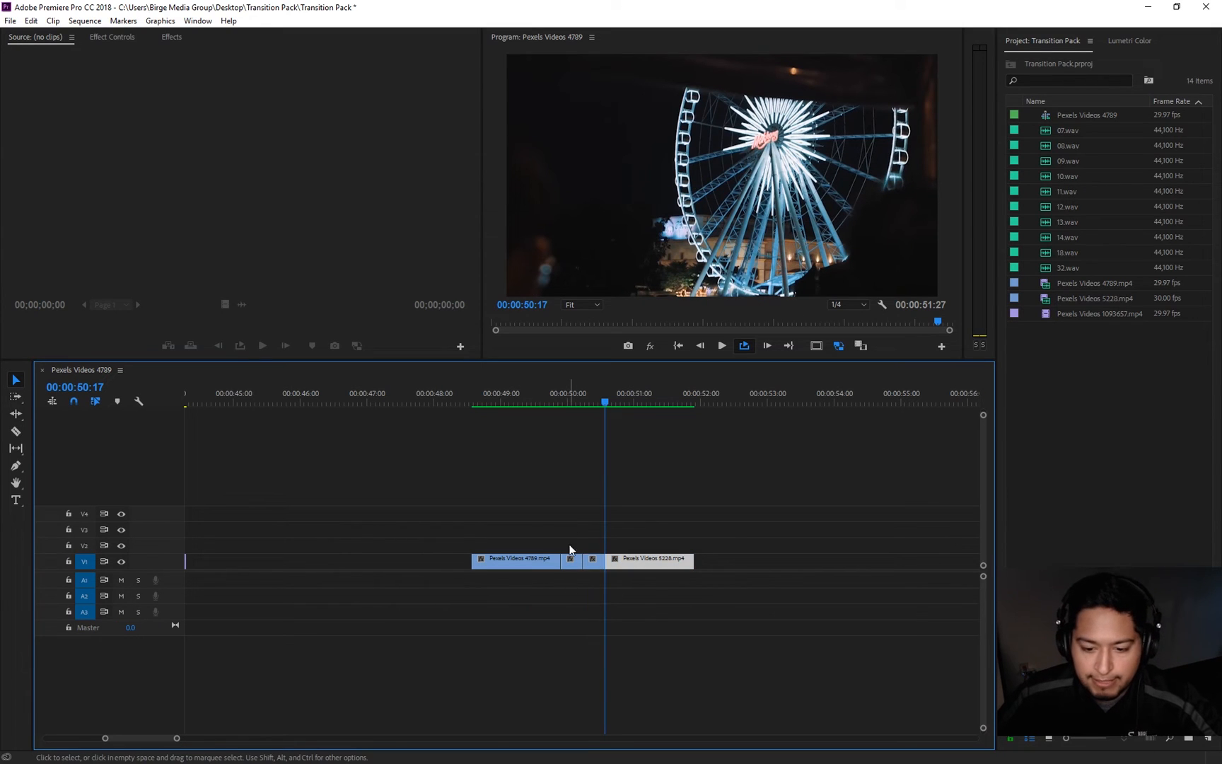
click(634, 522)
Step: Open the Birge Media folder of effect presets
click(173, 38)
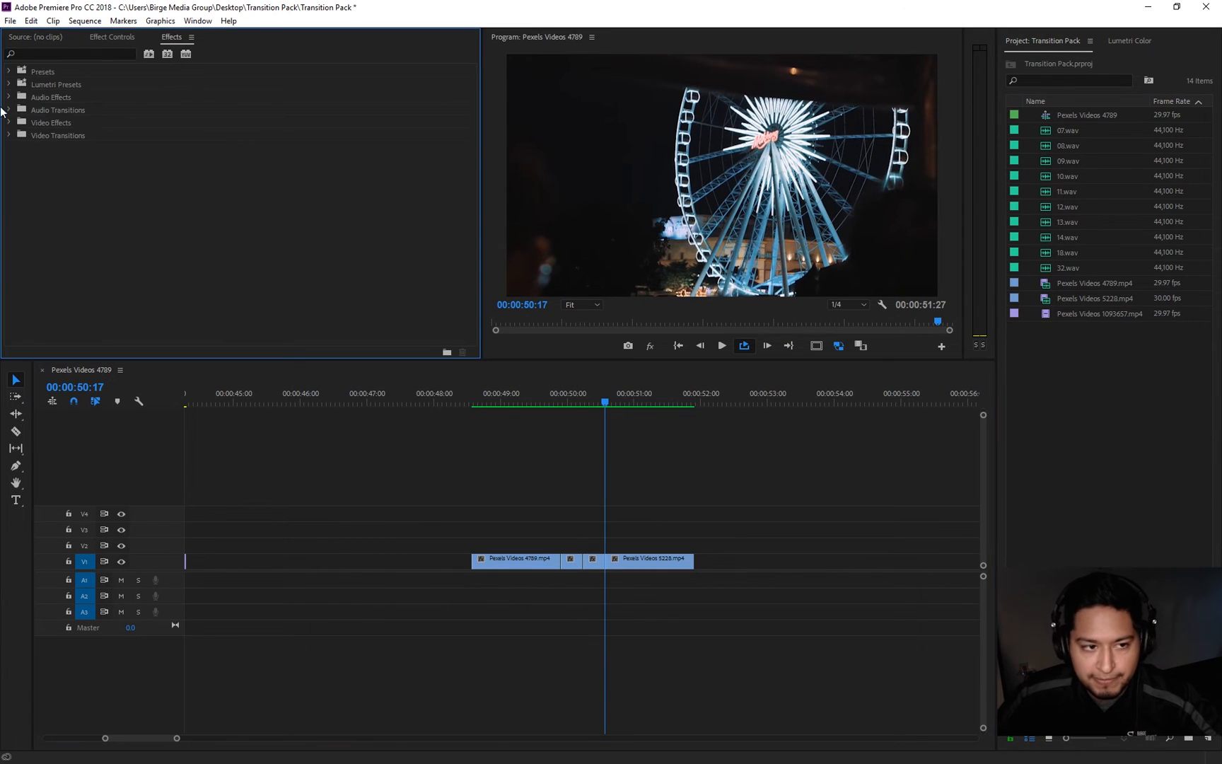
click(8, 71)
click(15, 97)
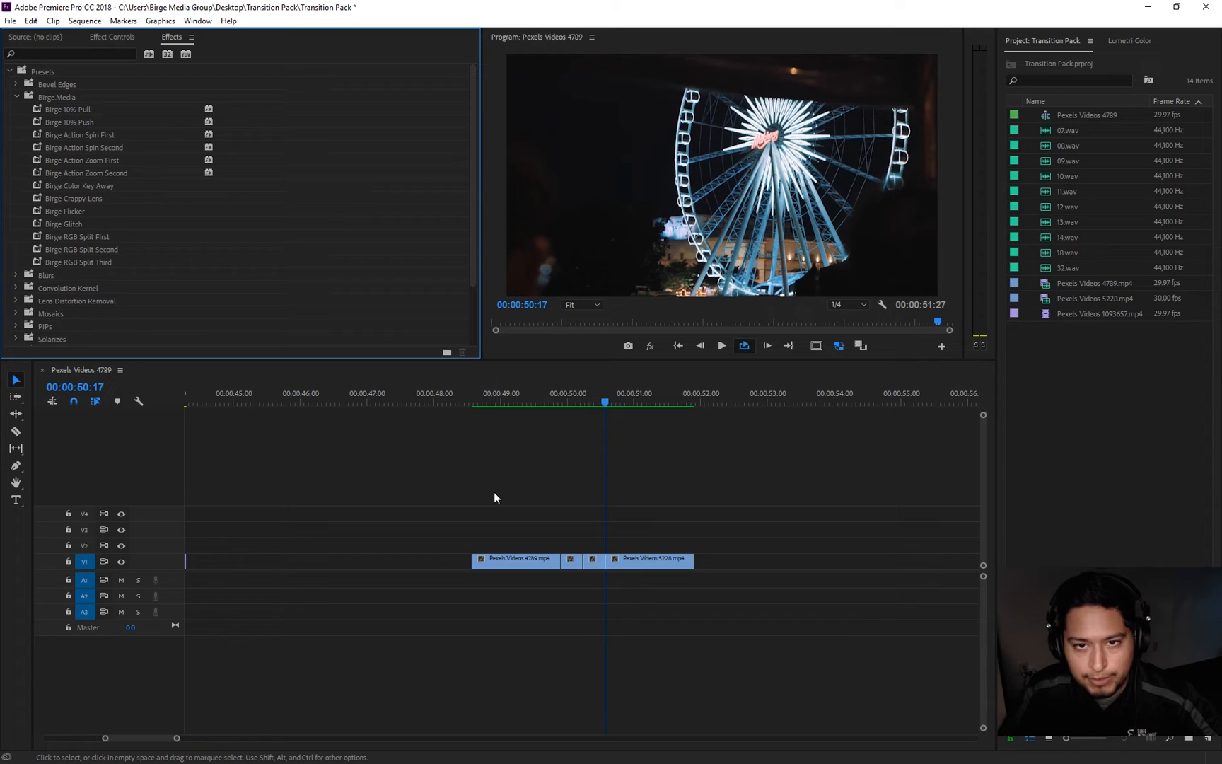
Step: Undo the split in the 5228 clip and move both 4789 pieces to V2, overlapping the start of 5228 by 10 frames
key(ctrl+z)
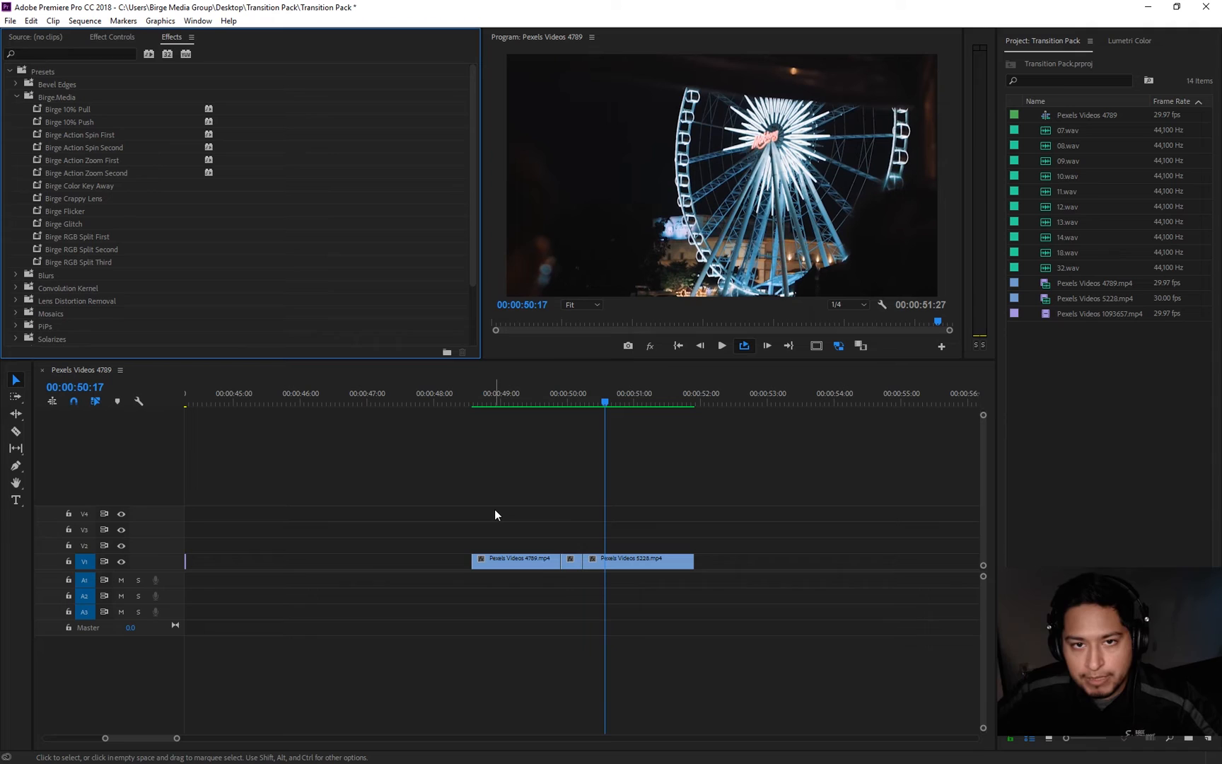
click(532, 561)
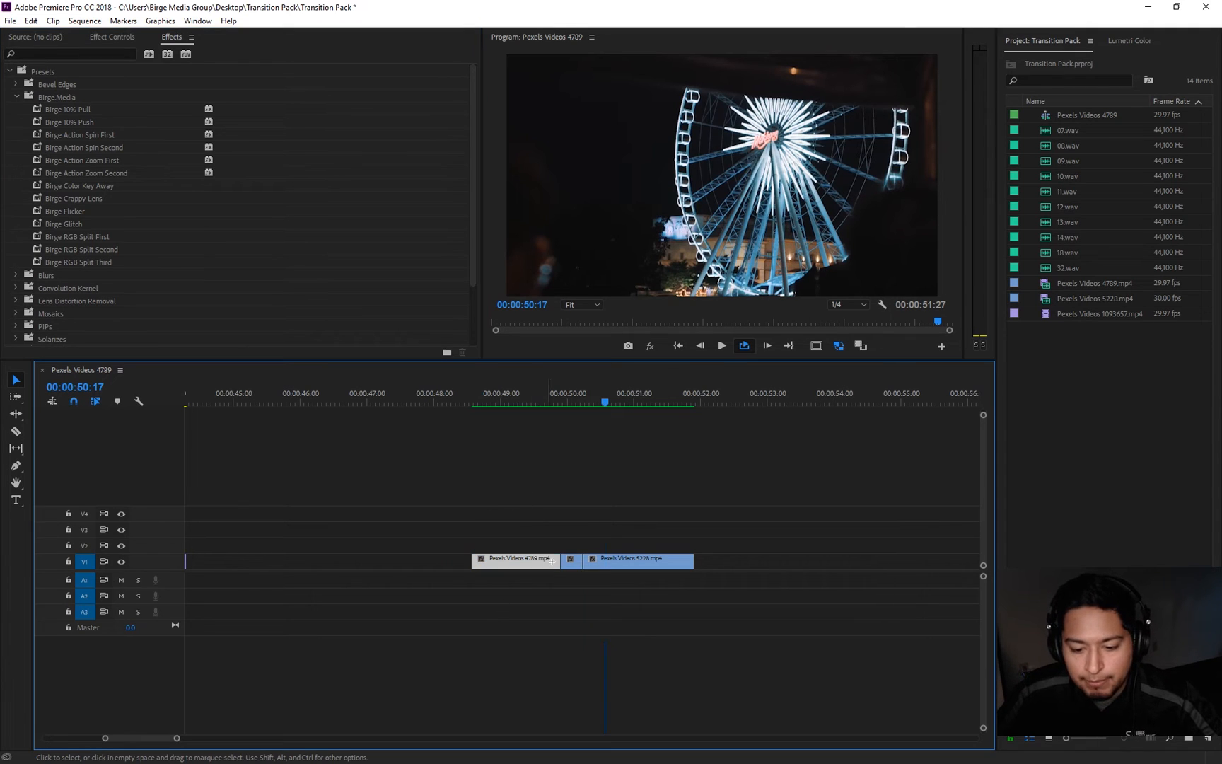
drag(524, 517, 590, 546)
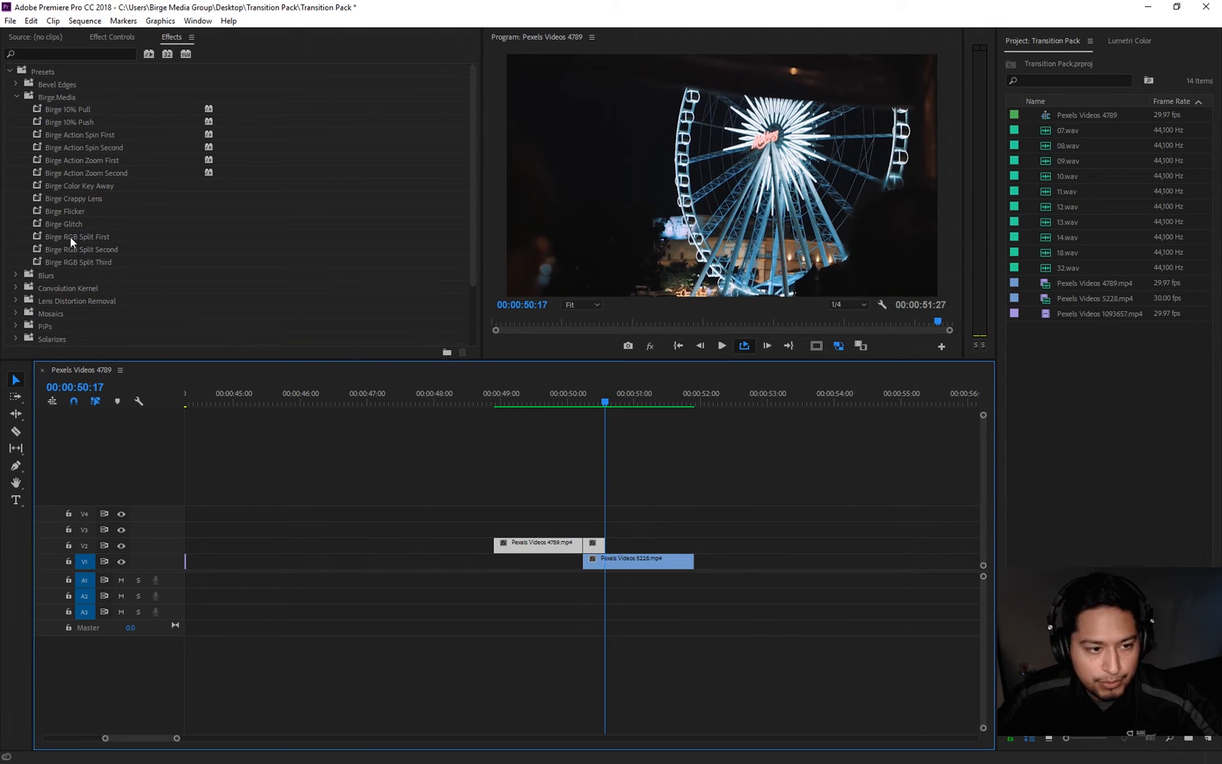
Step: Apply the Birge Color Key Away preset to the short 4789 piece on V2 and open its Color Key settings
drag(87, 188, 598, 549)
click(447, 449)
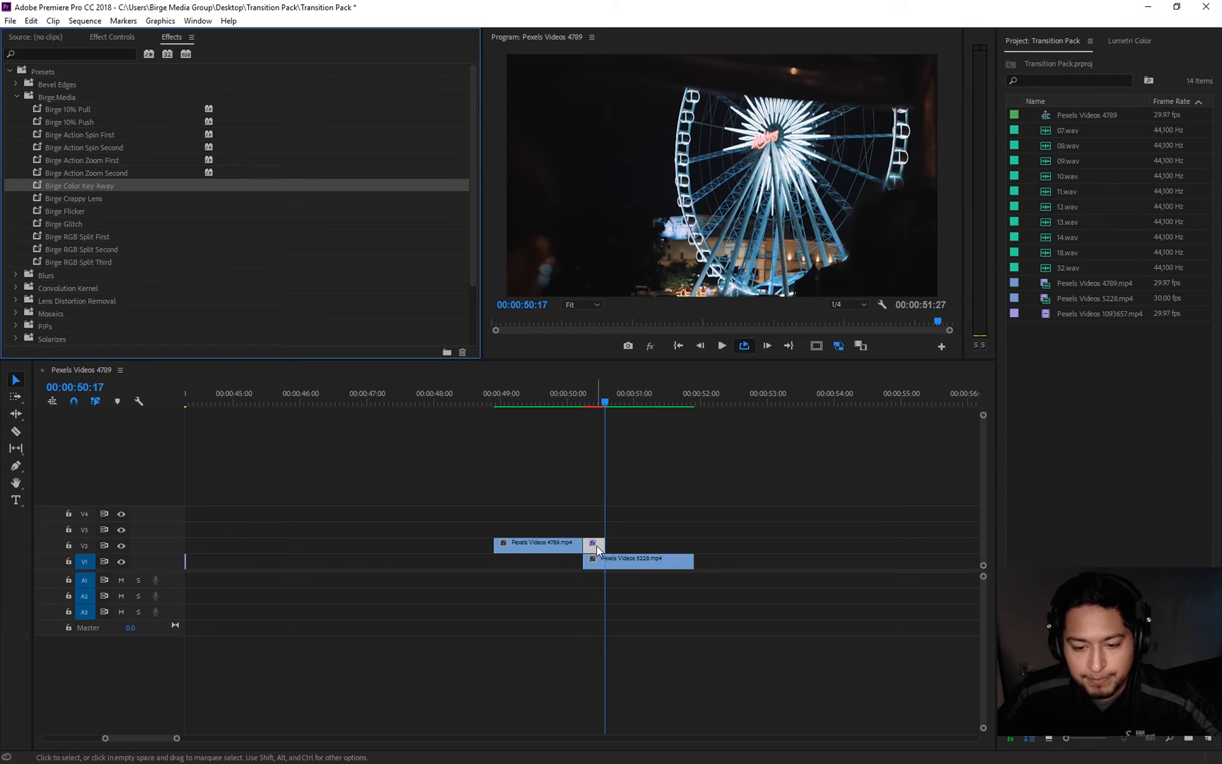
mouse_move(605, 402)
mouse_down()
mouse_move(580, 407)
mouse_move(606, 408)
mouse_move(596, 409)
mouse_up()
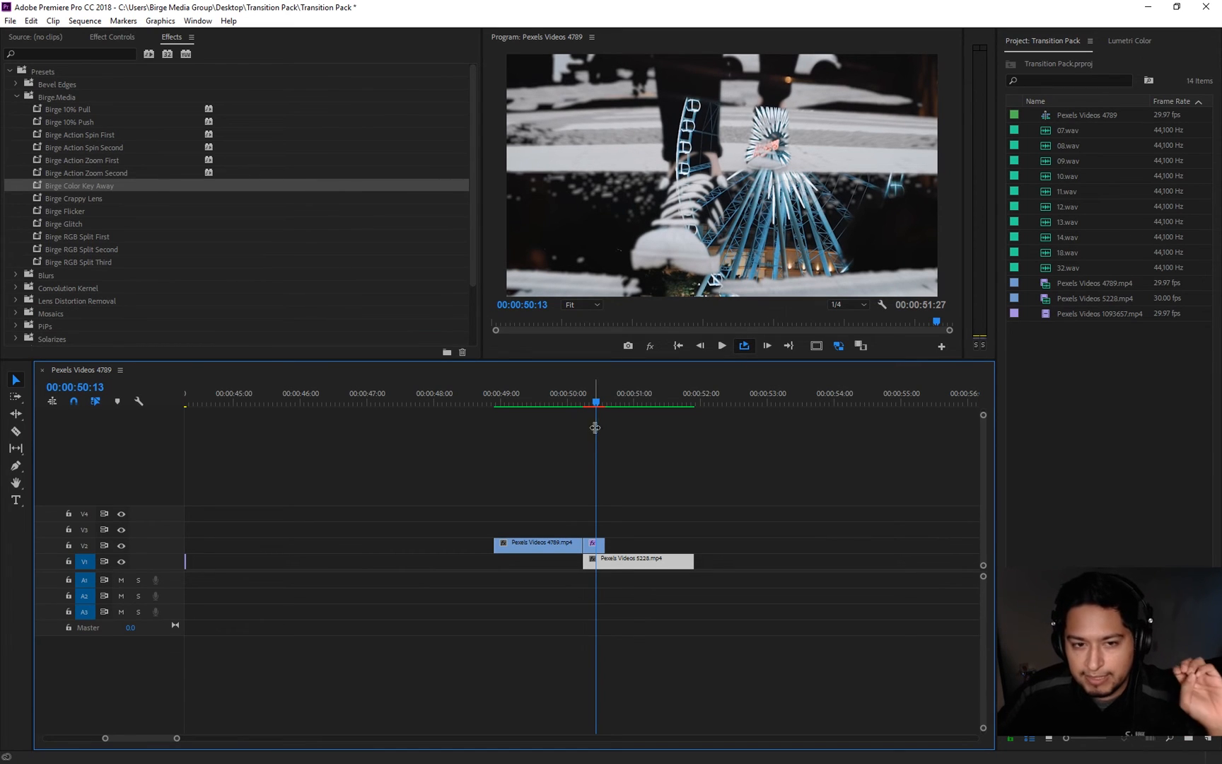
click(600, 545)
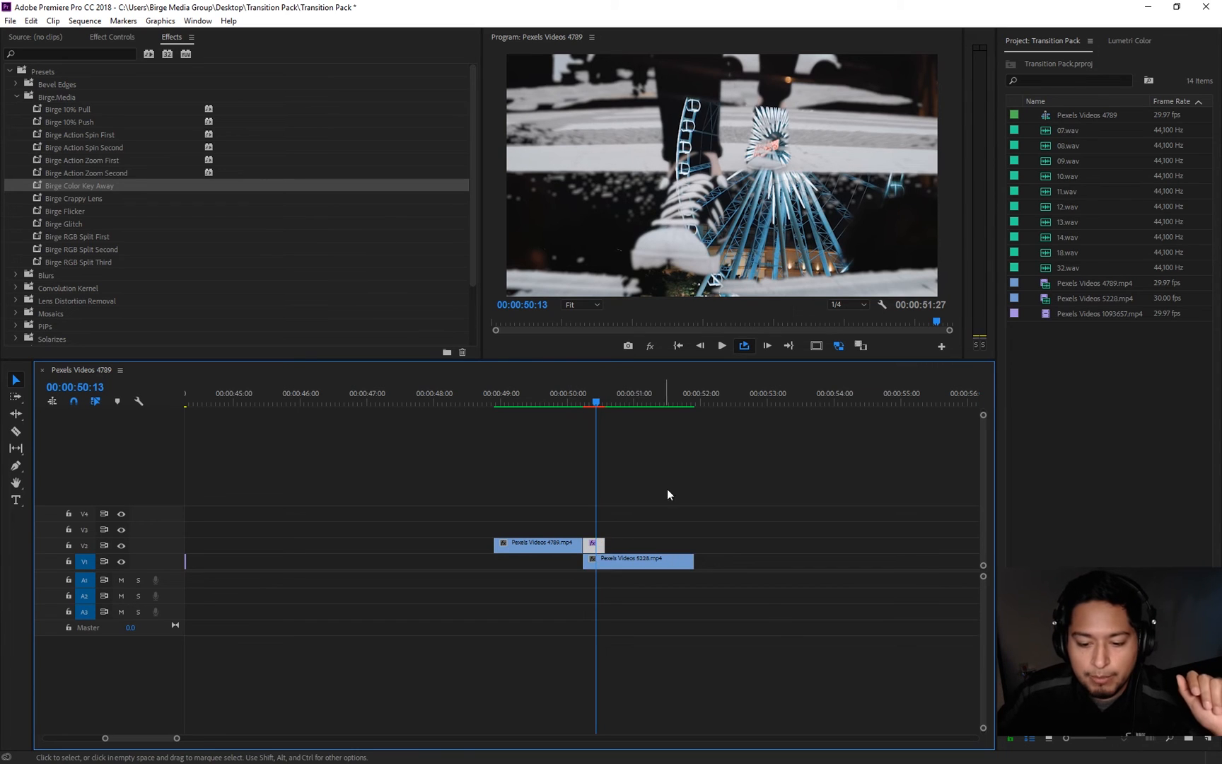
click(113, 37)
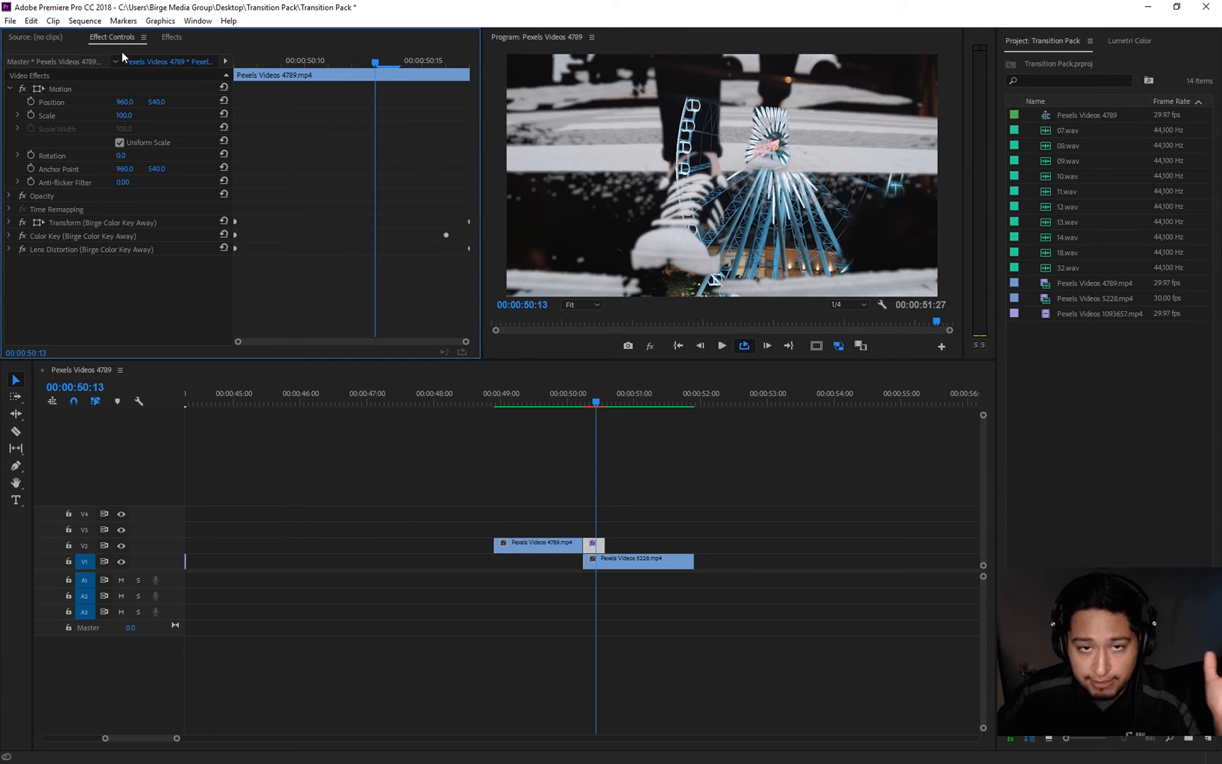
click(9, 236)
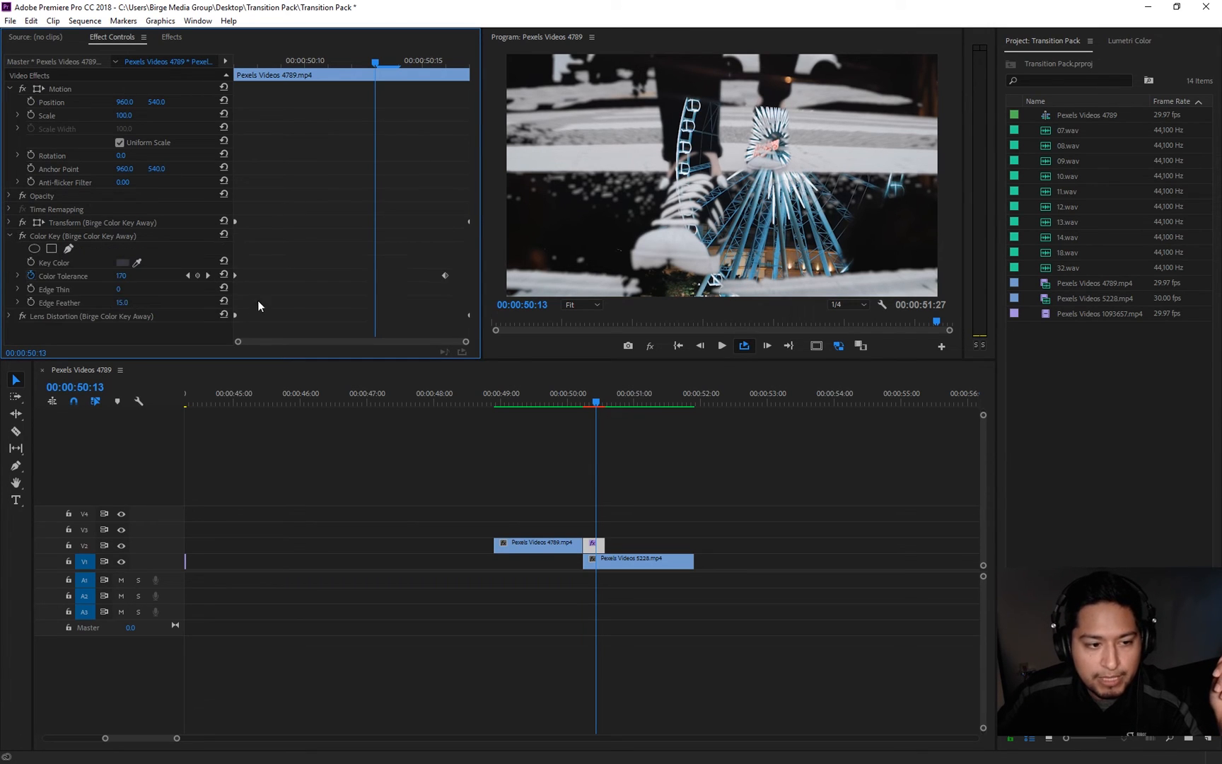
Step: Sample the white crosswalk stripe as the Color Key's key color and preview the transition around 00:00:50:12
click(138, 262)
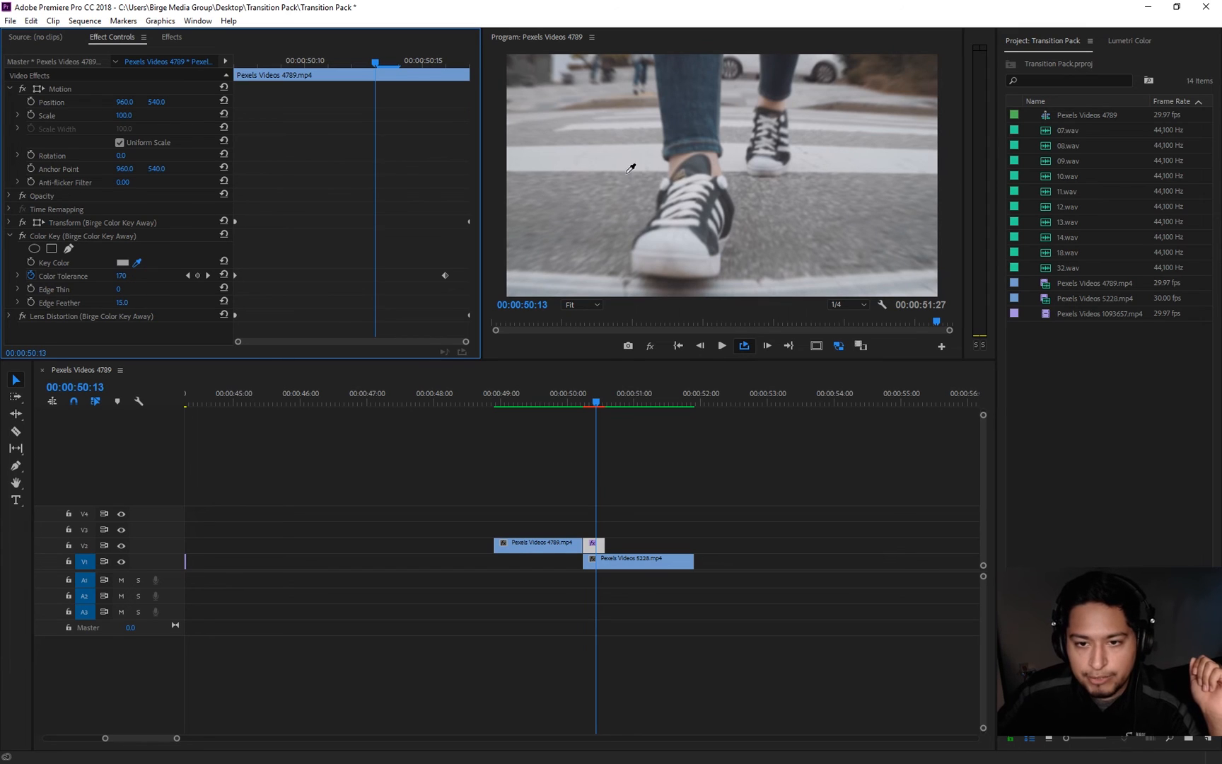
click(842, 155)
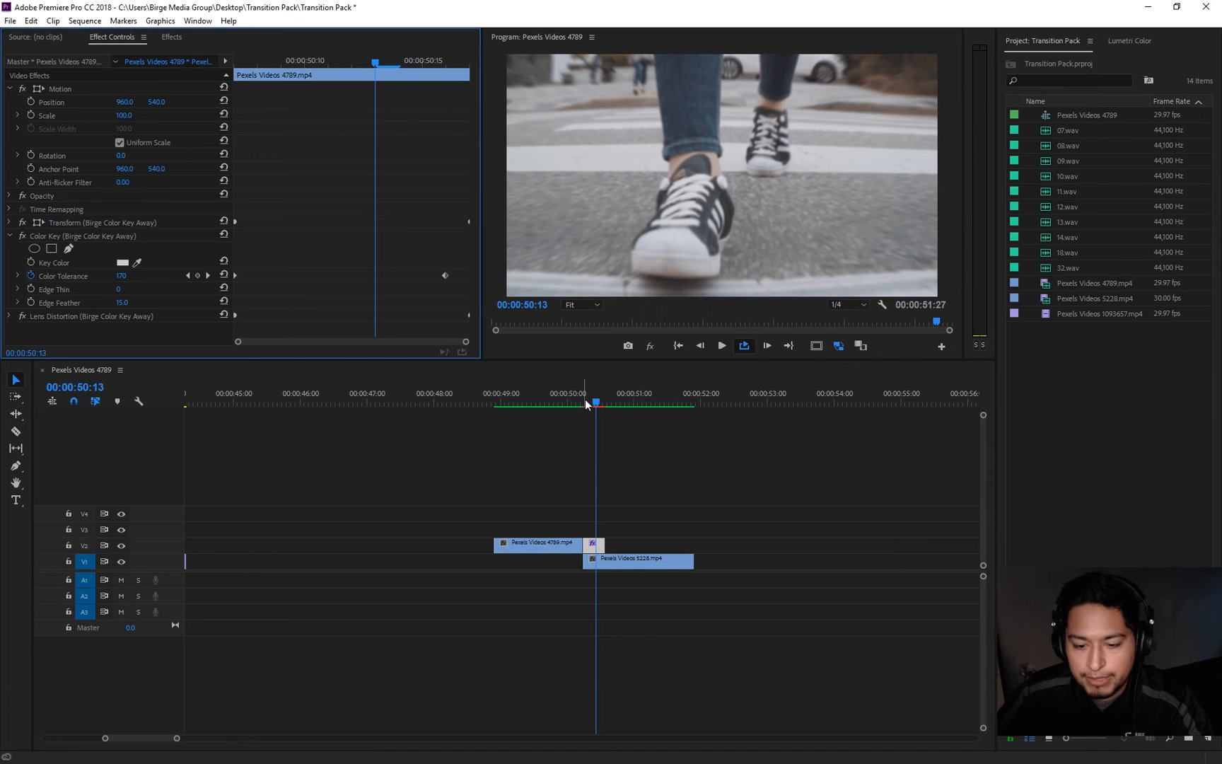
mouse_move(597, 403)
mouse_down()
mouse_move(584, 400)
mouse_move(596, 407)
mouse_up()
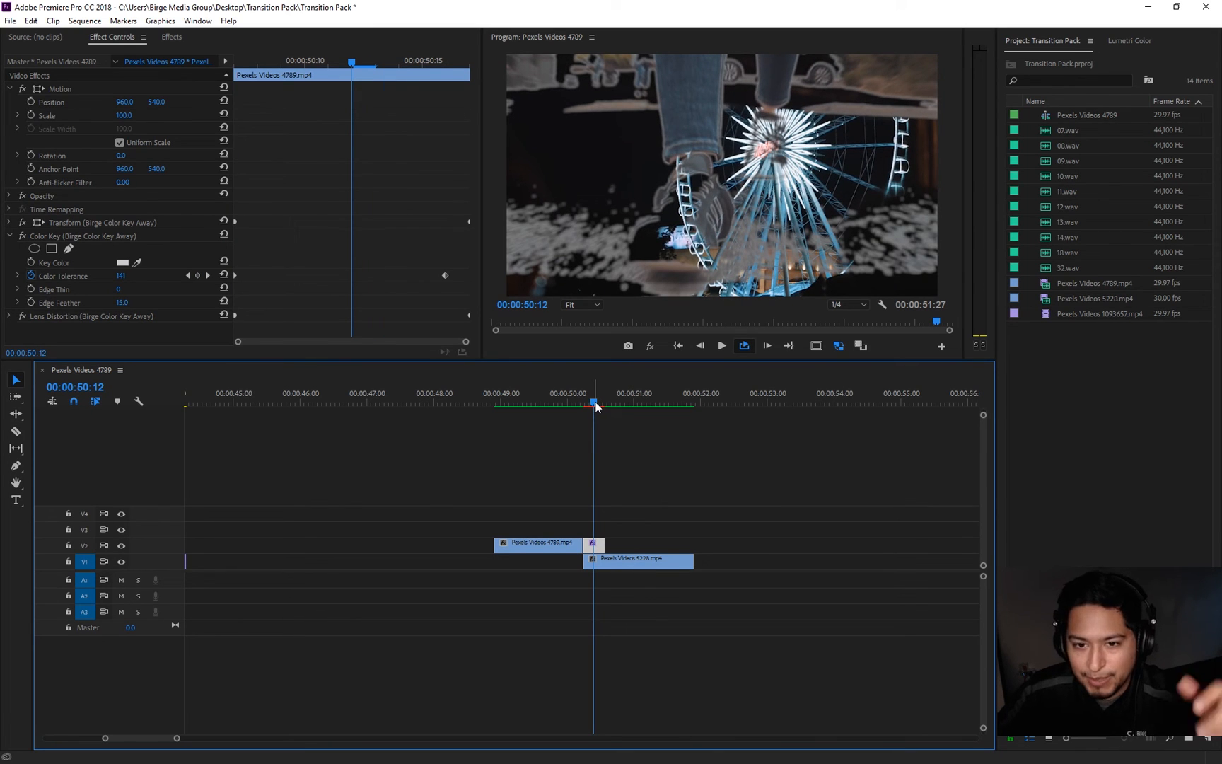
mouse_move(596, 402)
mouse_down()
mouse_move(606, 403)
mouse_move(583, 408)
mouse_move(593, 412)
mouse_up()
Step: Sample the dark jeans as the Color Key's key color for the short V2 piece and scrub back to 00:00:49:25
click(596, 545)
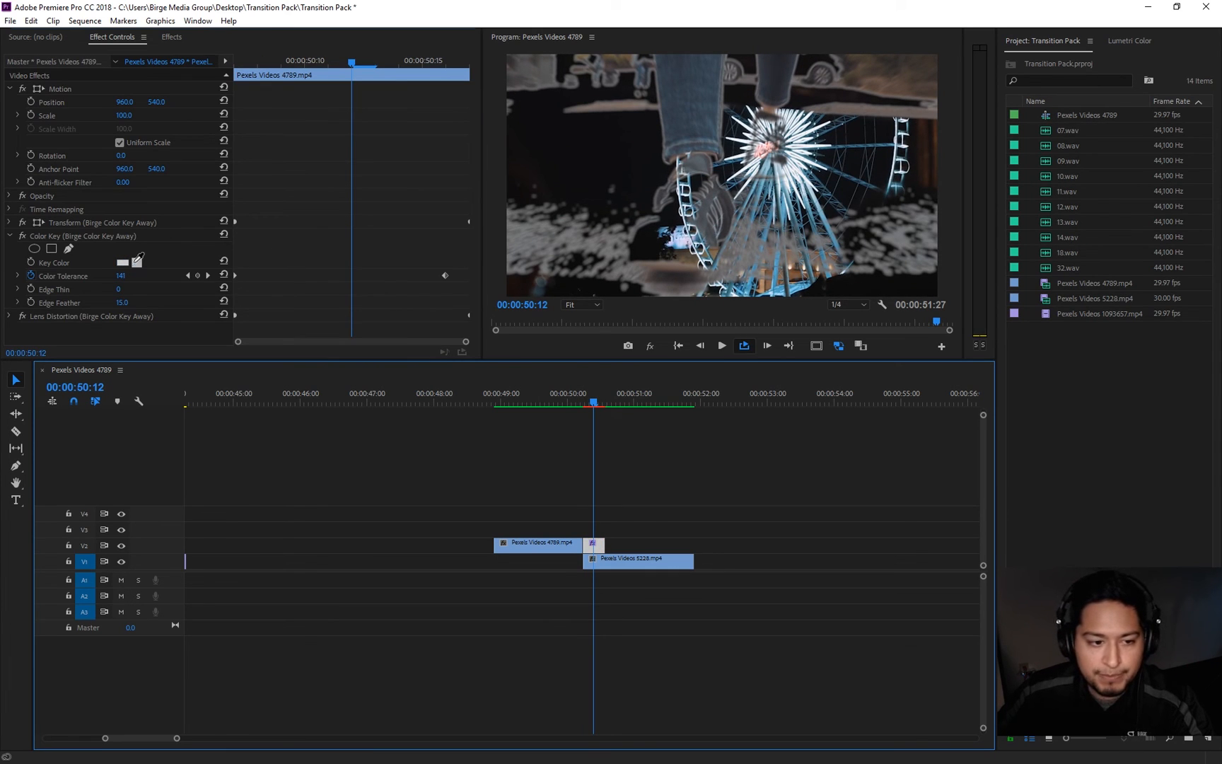
drag(138, 263, 865, 164)
drag(737, 196, 702, 155)
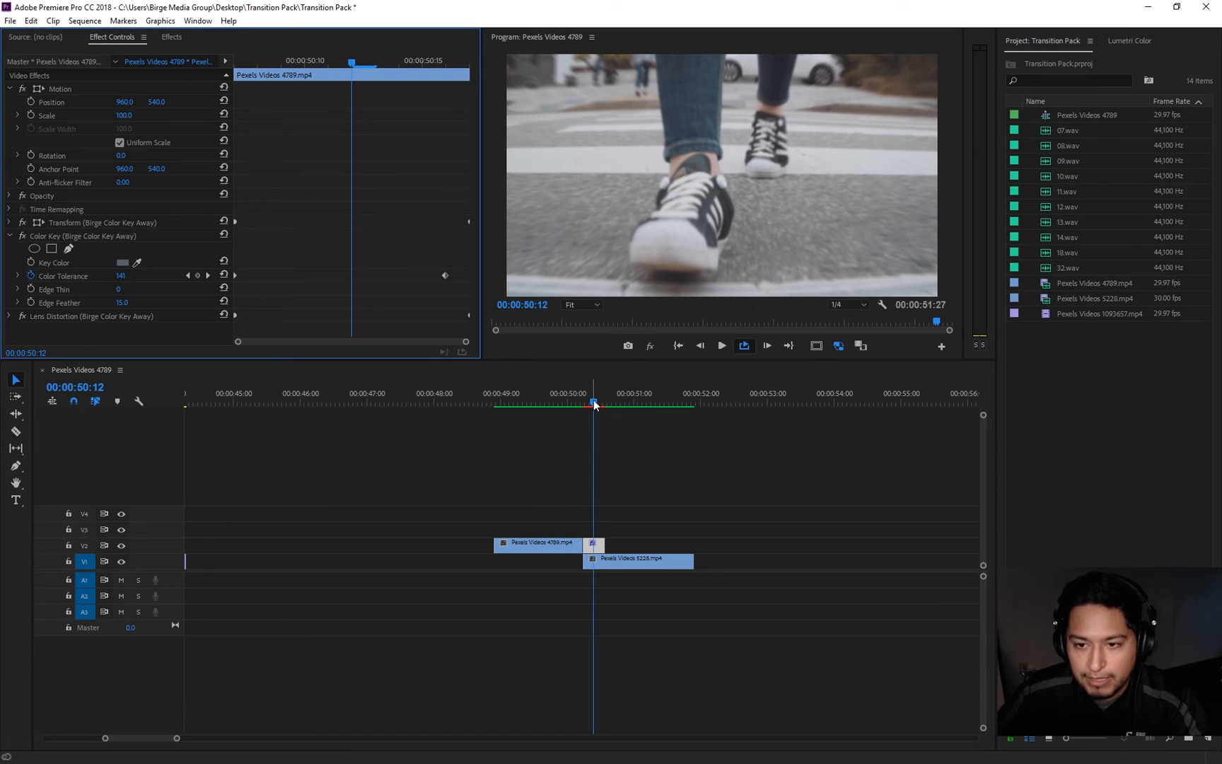
drag(595, 404, 556, 410)
Step: Move the 4789 pieces on V2 and the 5228 clip on V1 10 frames later and scrub through their overlap
click(601, 561)
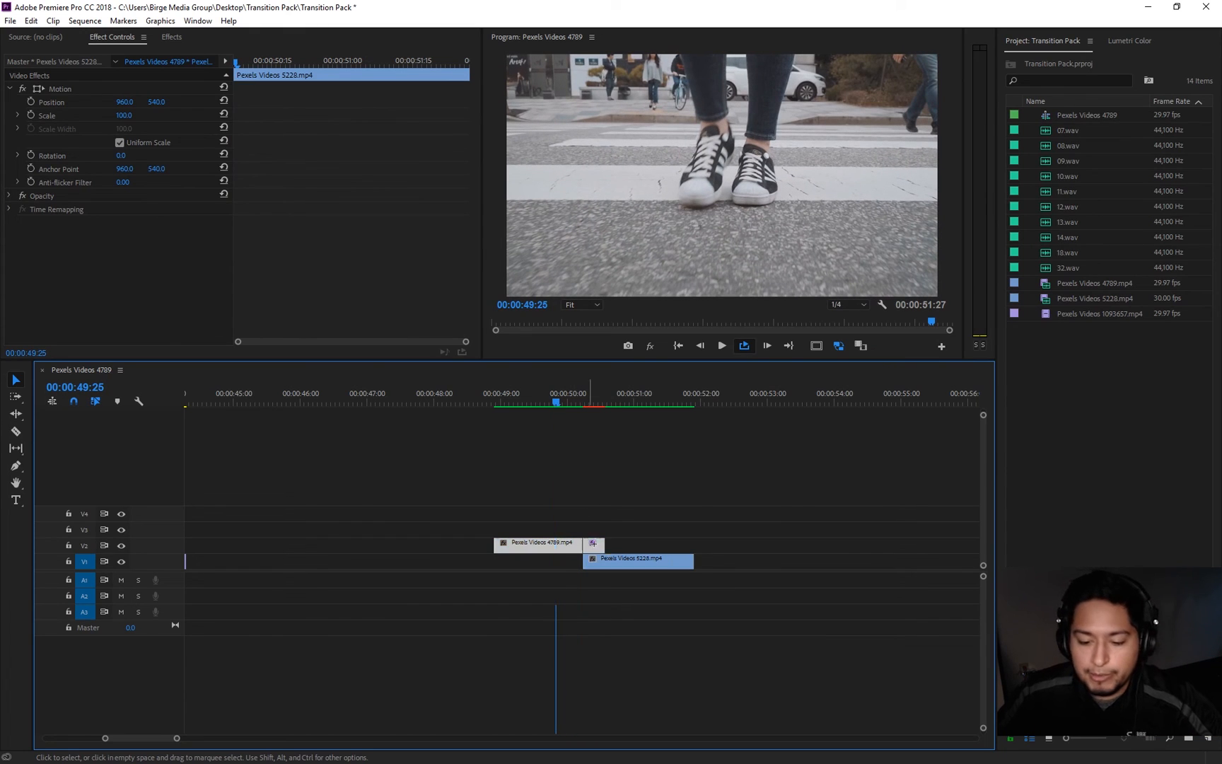
drag(593, 543, 615, 543)
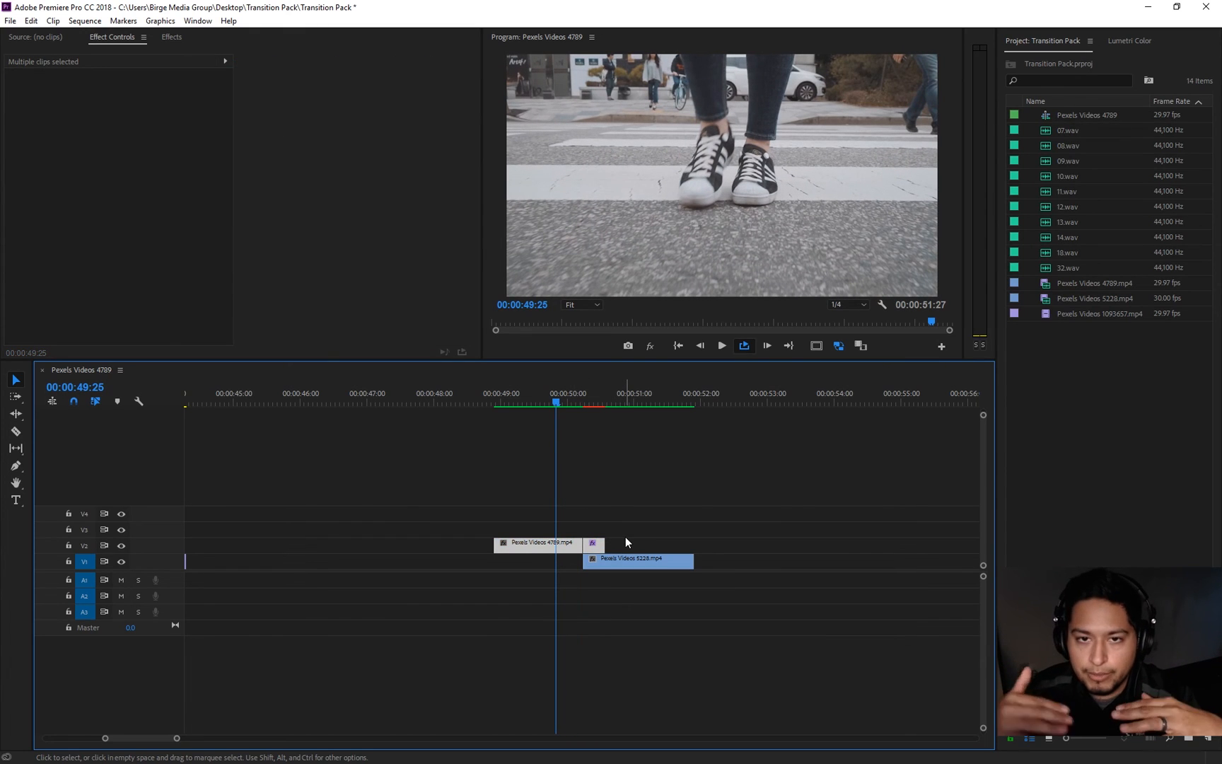
drag(624, 560, 637, 517)
mouse_move(586, 401)
mouse_down()
mouse_move(615, 401)
mouse_move(584, 412)
mouse_up()
drag(562, 512, 625, 396)
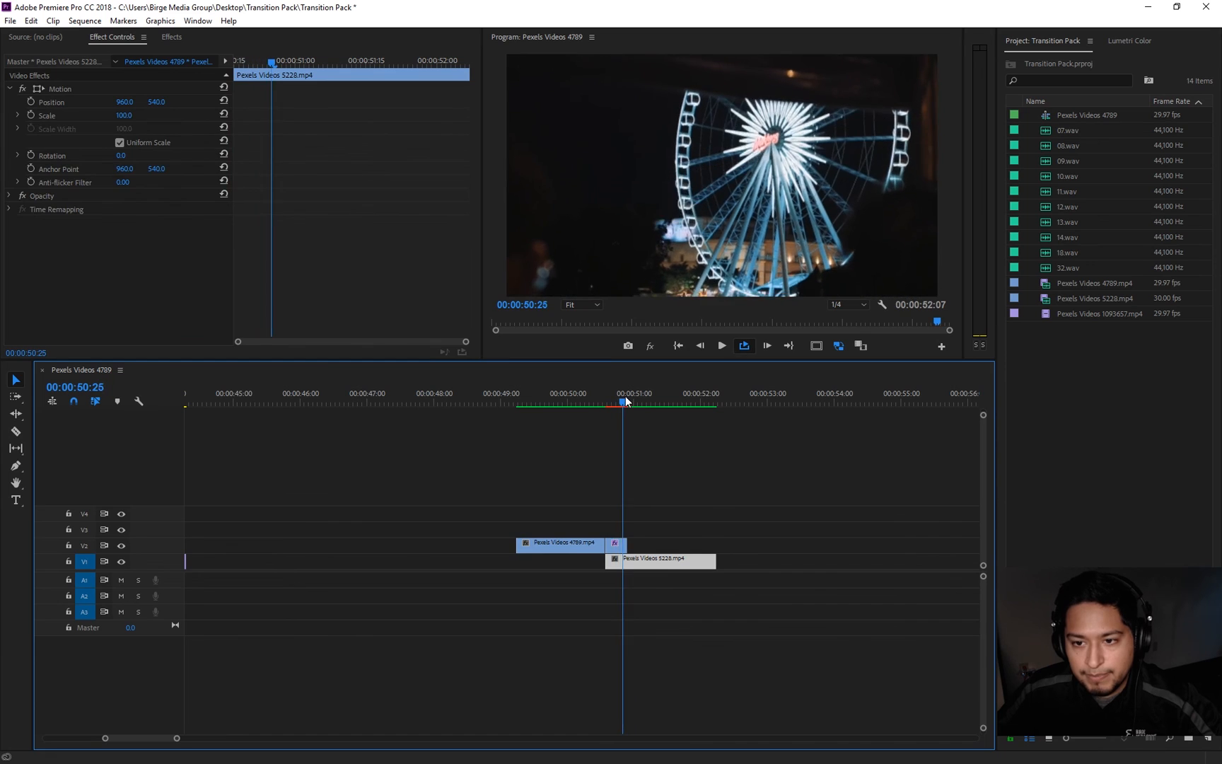